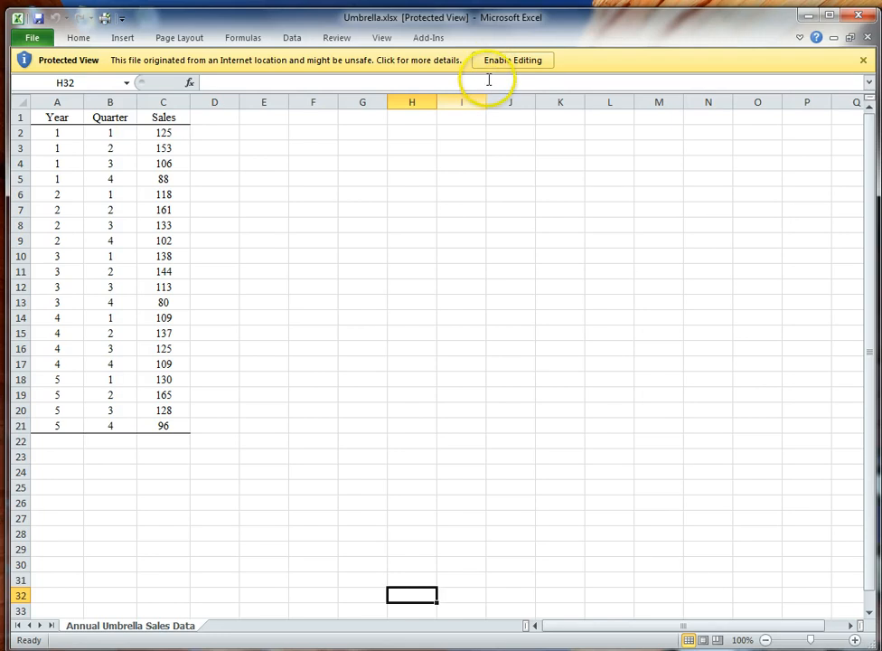
Step: Enable editing in the protected workbook and open the Moving Average data analysis tool
{"action": "left_click", "coordinate": [500, 68]}
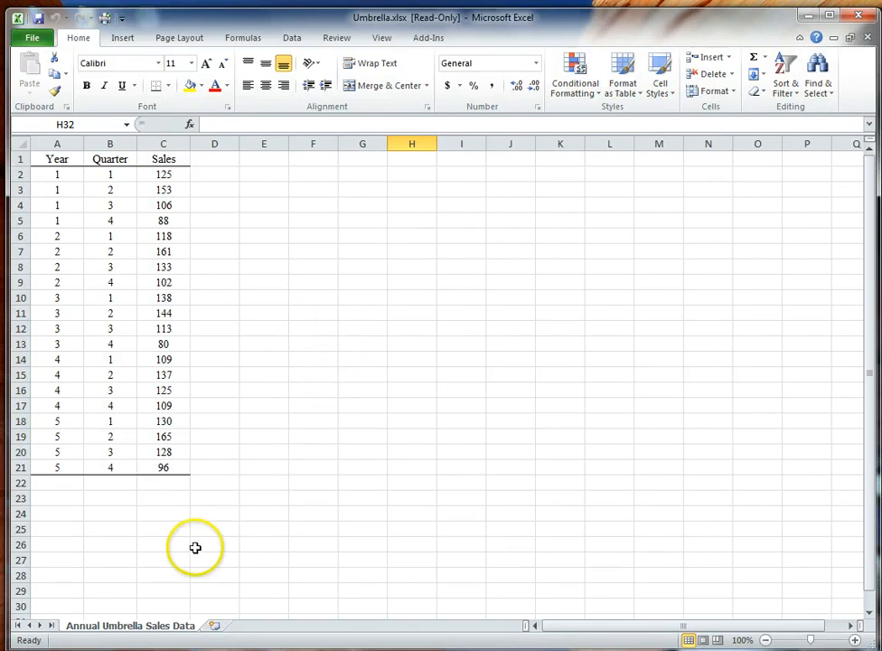
{"action": "left_click", "coordinate": [313, 498]}
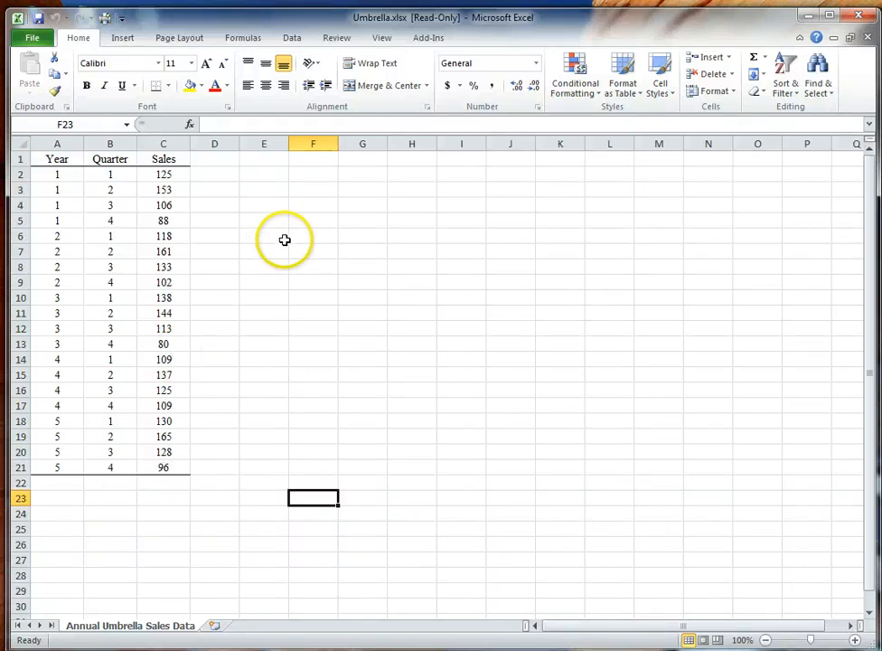
{"action": "left_click", "coordinate": [292, 38]}
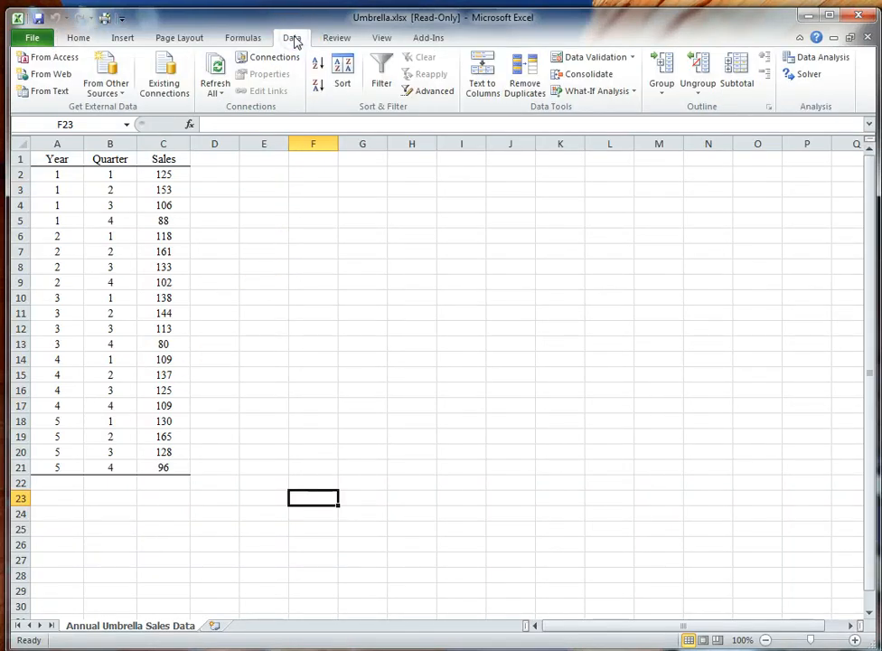
{"action": "left_click", "coordinate": [801, 61]}
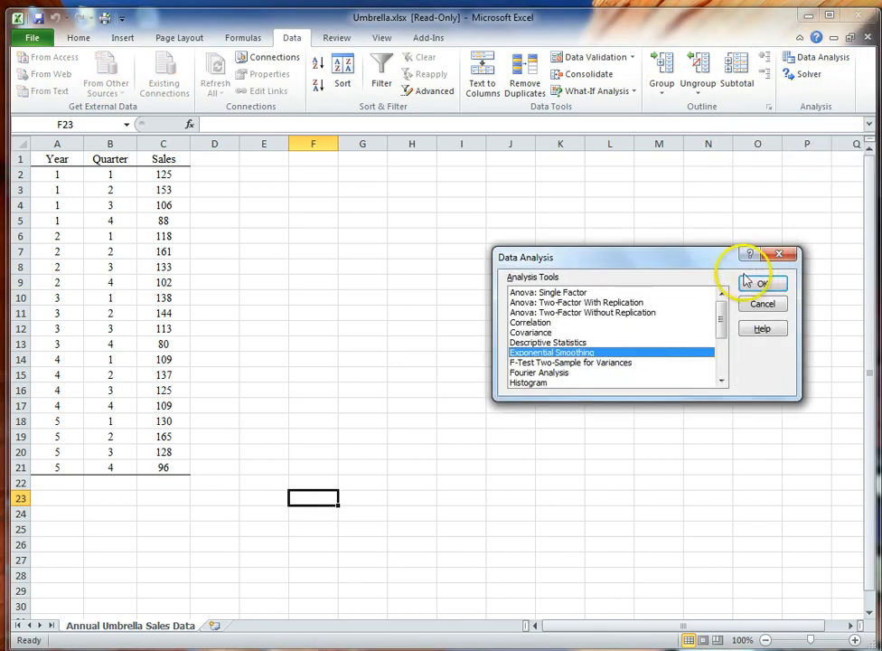
{"action": "left_click", "coordinate": [722, 366]}
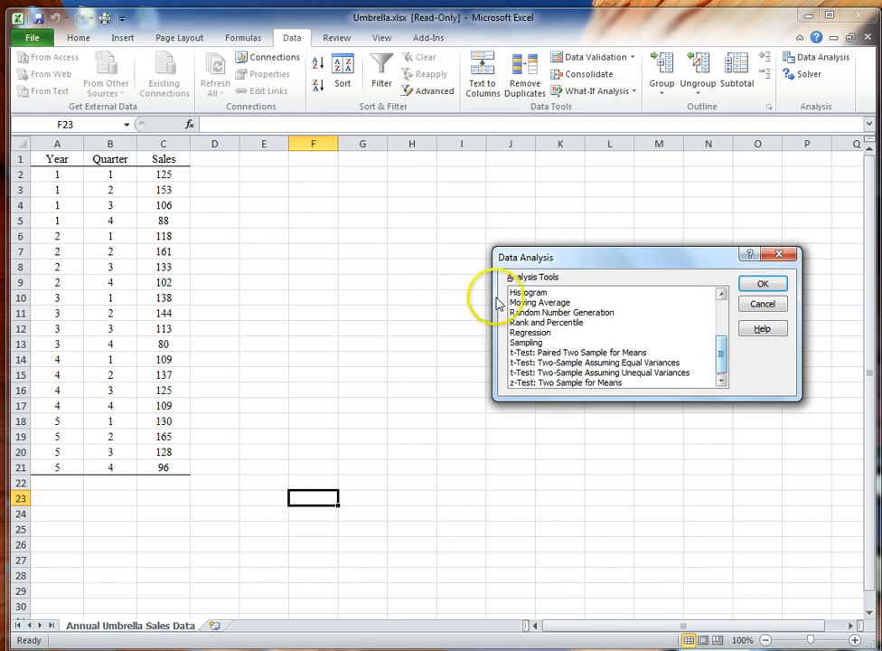
{"action": "left_click", "coordinate": [529, 304]}
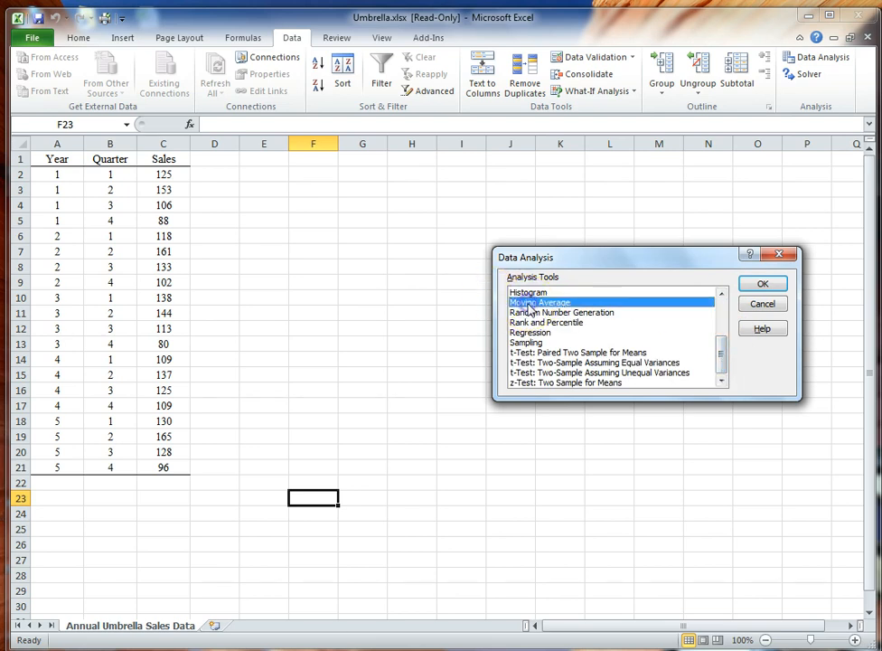
{"action": "left_click", "coordinate": [757, 286]}
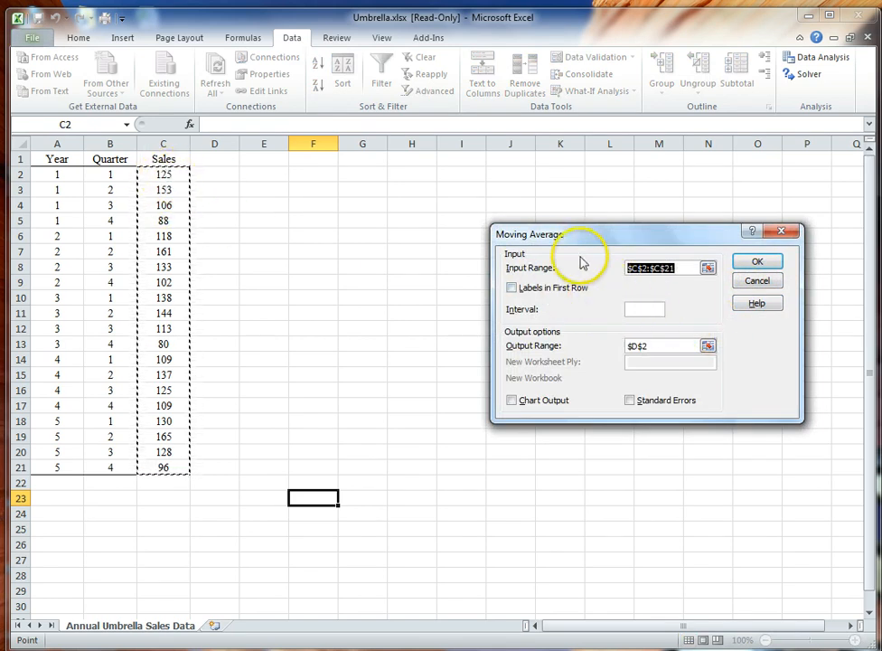
Step: Calculate moving averages of the sales data in C2:C21, with the output starting at cell D2
{"action": "left_click_drag", "start_coordinate": [170, 175], "coordinate": [179, 468]}
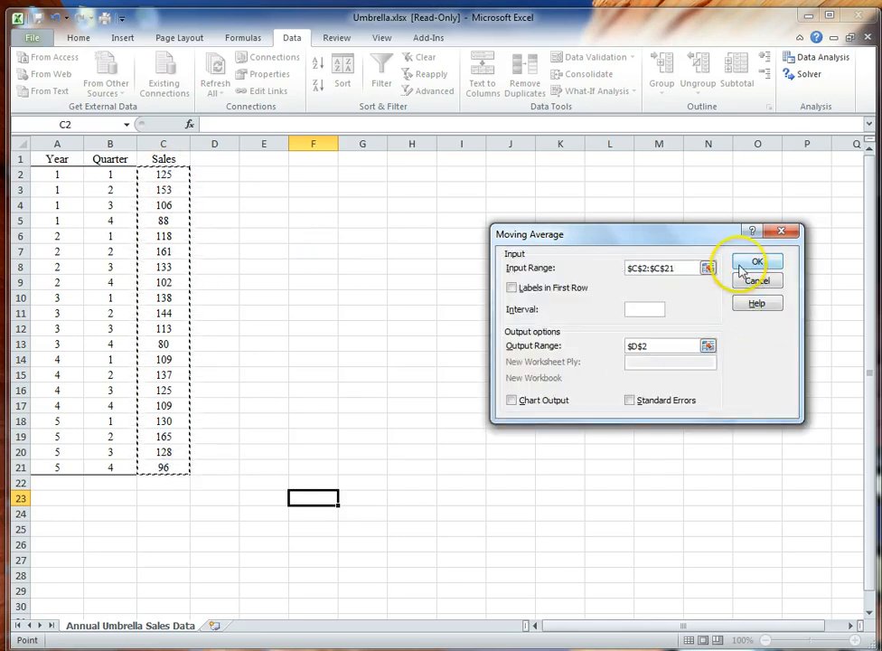
{"action": "left_click", "coordinate": [618, 352]}
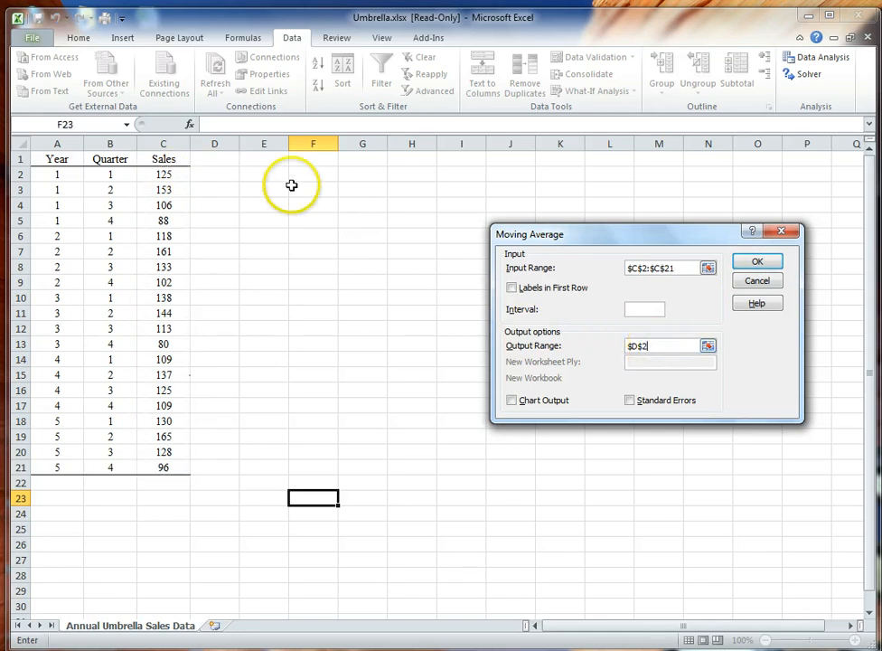
{"action": "left_click", "coordinate": [224, 174]}
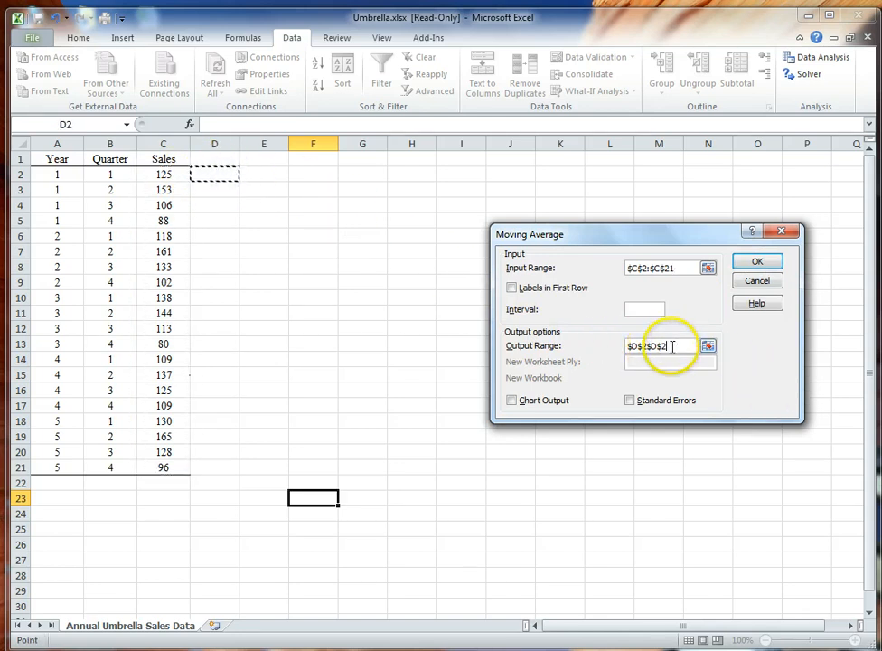
{"action": "left_click_drag", "start_coordinate": [671, 346], "coordinate": [620, 347]}
{"action": "key", "text": "BackSpace"}
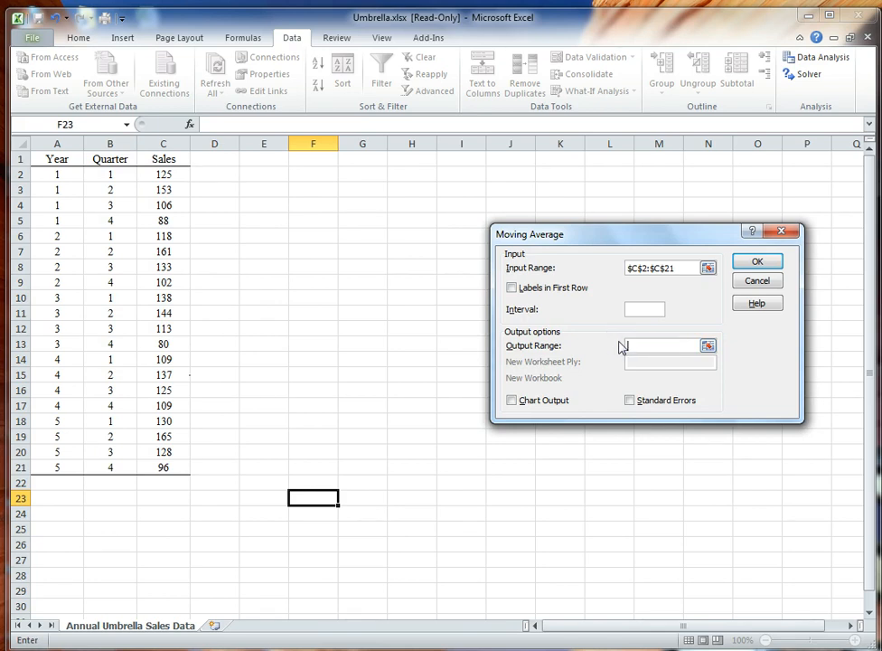
{"action": "left_click", "coordinate": [219, 173]}
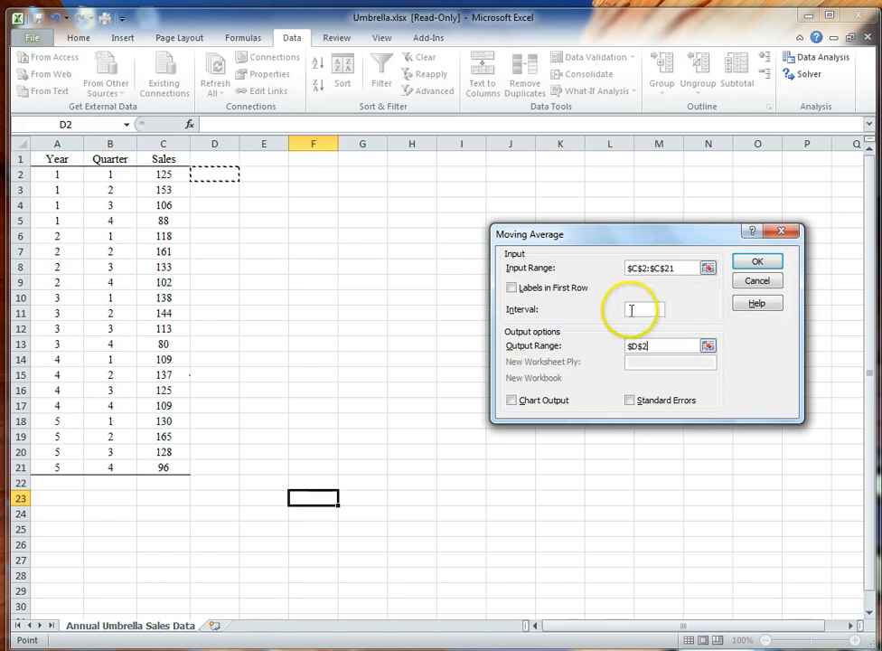
{"action": "left_click", "coordinate": [632, 310]}
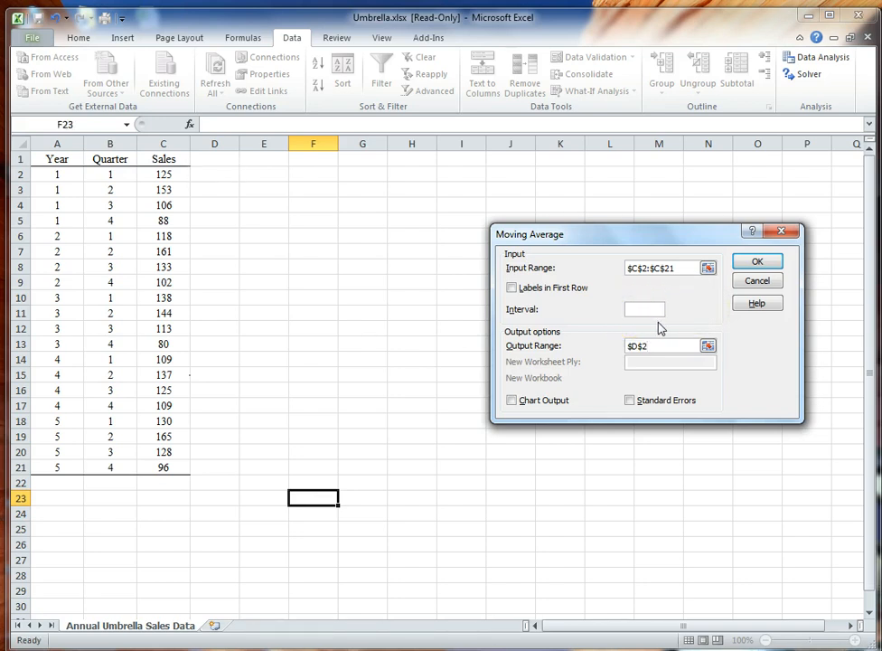
{"action": "left_click", "coordinate": [756, 264]}
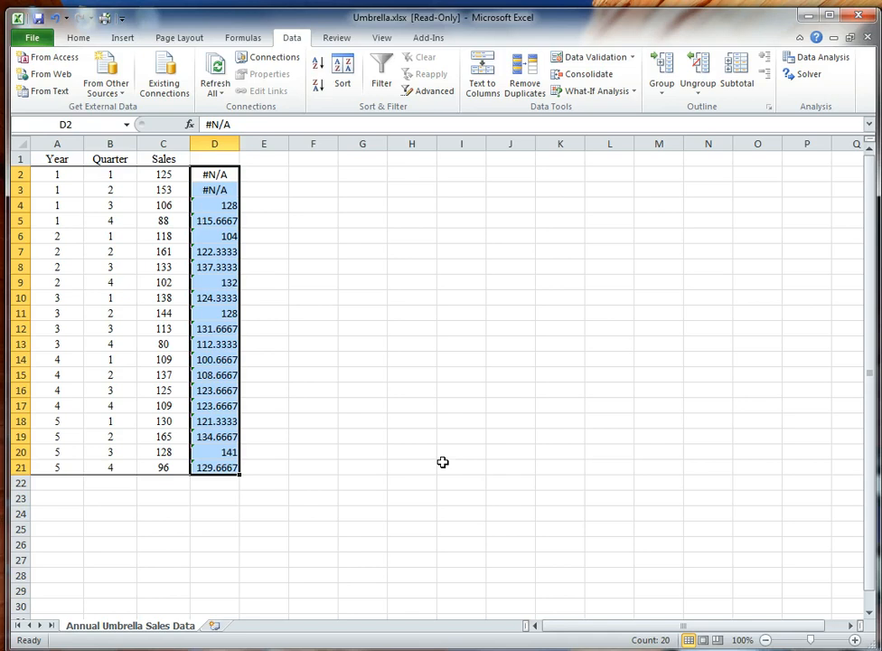
Step: Open the Exponential Smoothing analysis tool and clear its prefilled input range, damping factor and output range
{"action": "left_click", "coordinate": [269, 173]}
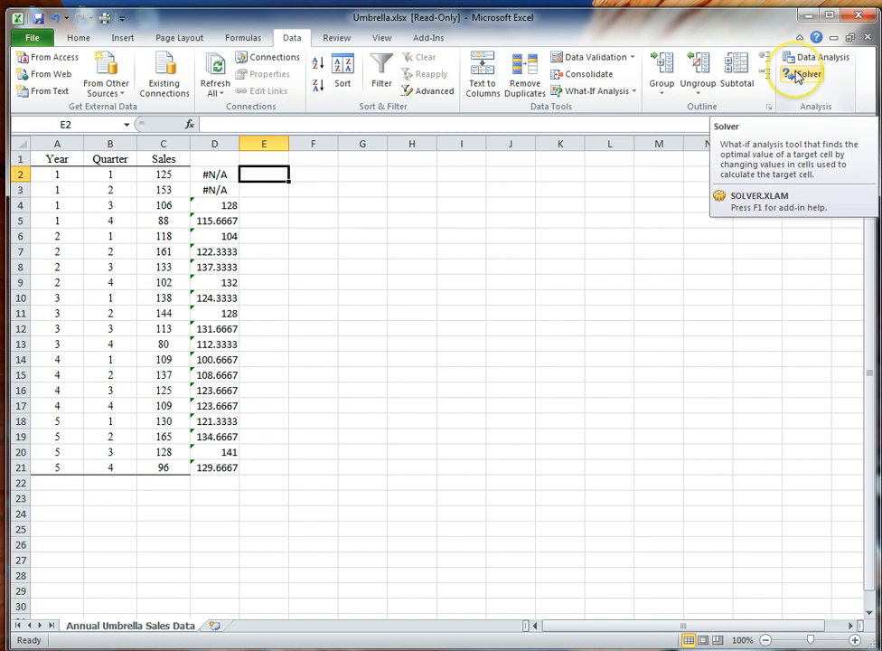
{"action": "left_click", "coordinate": [813, 57]}
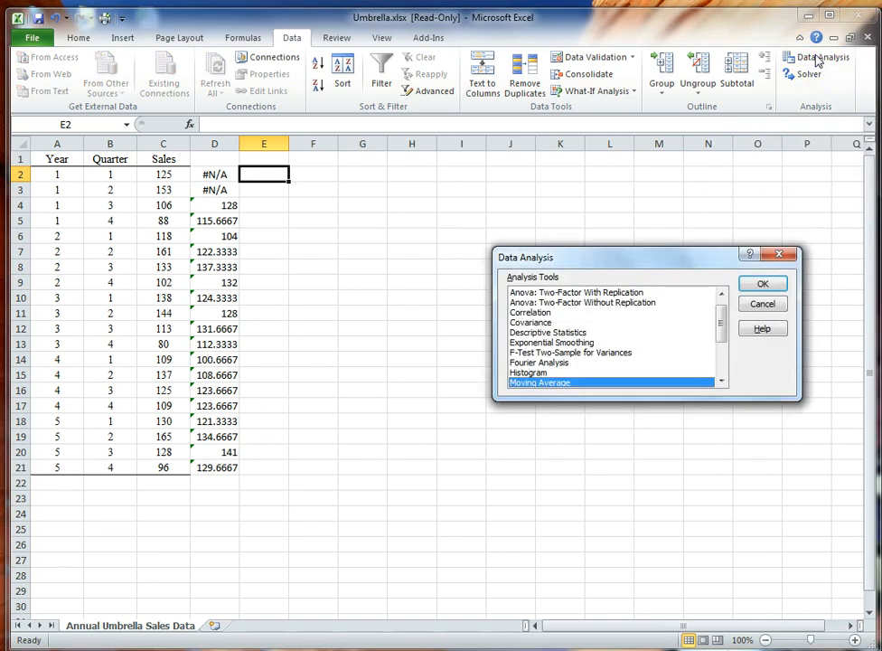
{"action": "left_click", "coordinate": [542, 342]}
{"action": "double_click", "coordinate": [543, 343]}
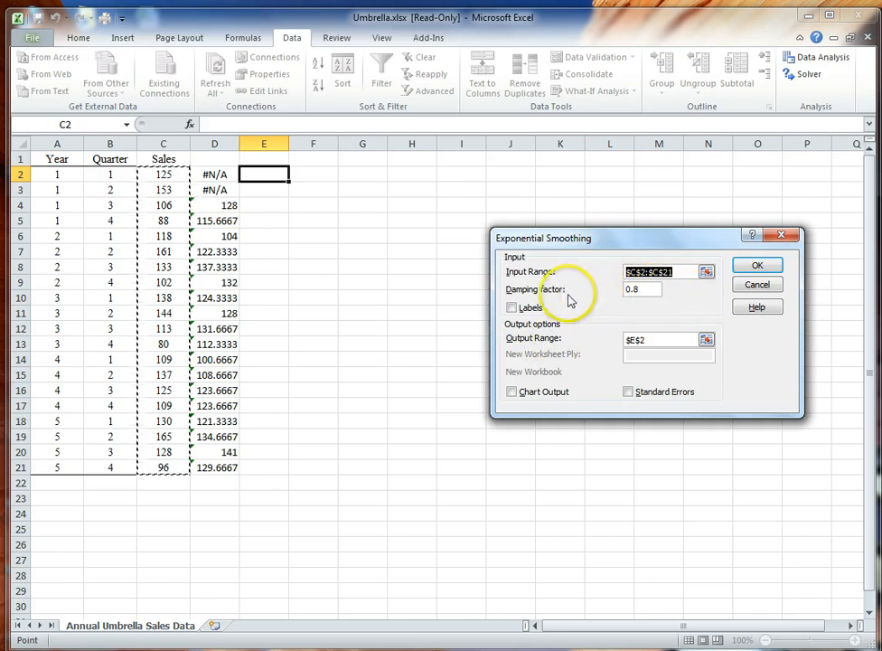
{"action": "left_click", "coordinate": [674, 271]}
{"action": "left_click_drag", "start_coordinate": [671, 271], "coordinate": [600, 298]}
{"action": "key", "text": "BackSpace"}
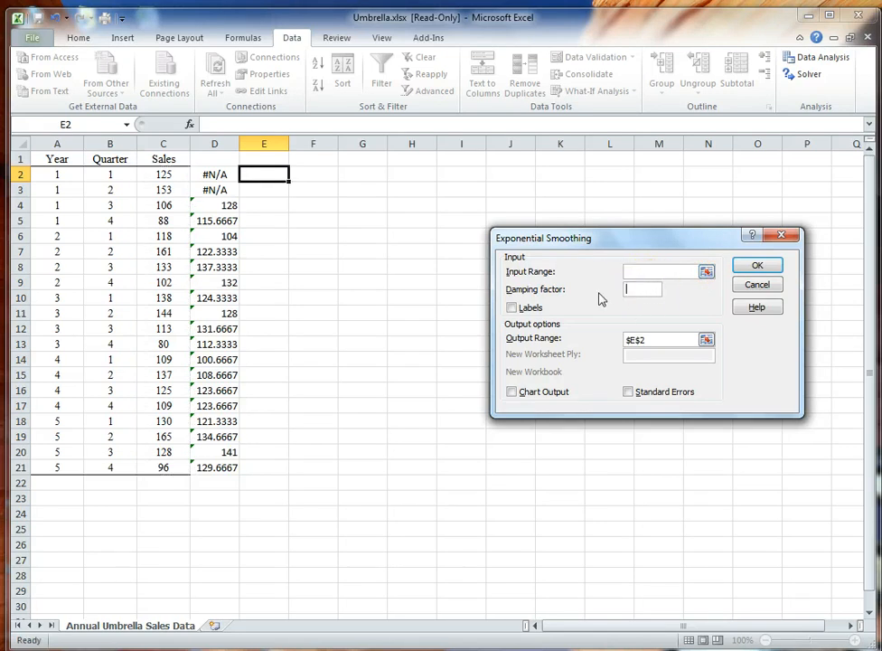
{"action": "left_click_drag", "start_coordinate": [668, 339], "coordinate": [604, 345]}
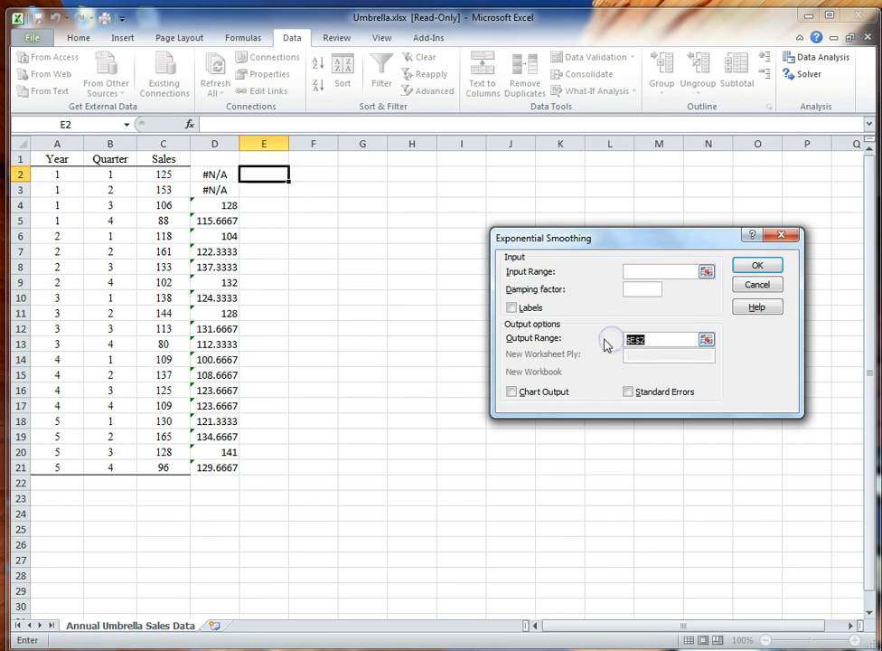
Step: Exponentially smooth the sales data in C2:C21 with a damping factor of .8 and output starting at E2
{"action": "left_click", "coordinate": [633, 272]}
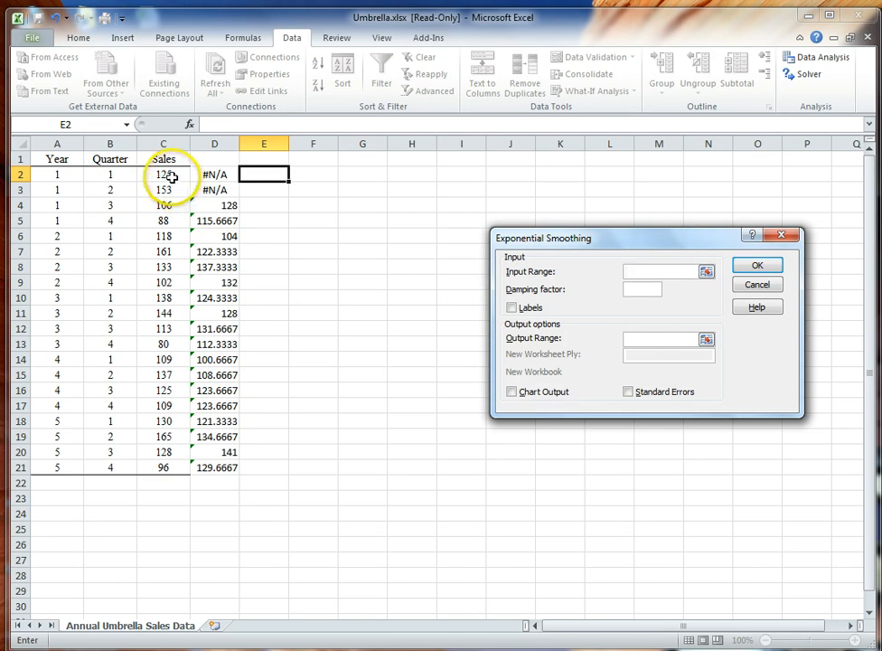
{"action": "left_click_drag", "start_coordinate": [169, 178], "coordinate": [168, 467]}
{"action": "left_click", "coordinate": [636, 290]}
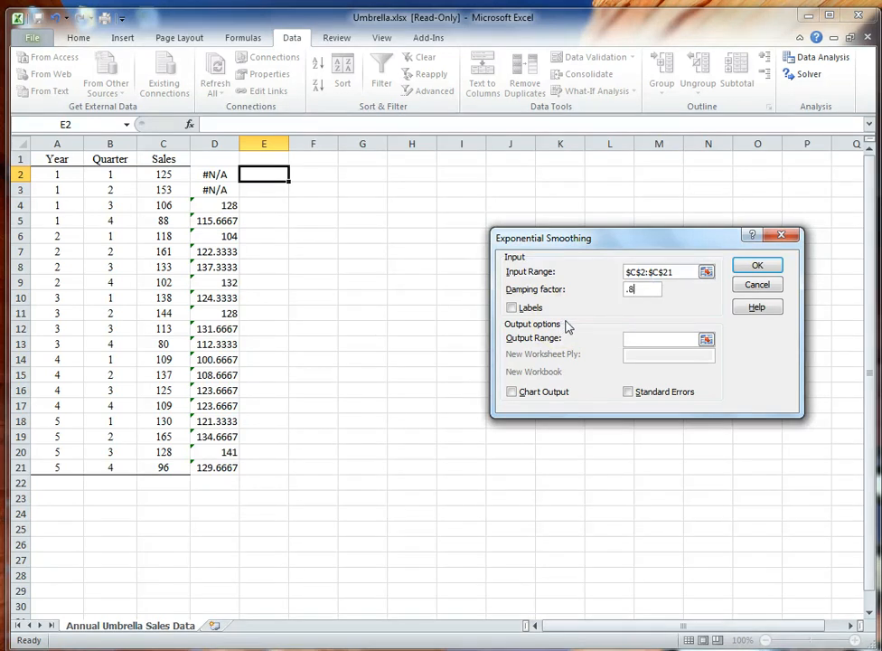
{"action": "left_click", "coordinate": [638, 342]}
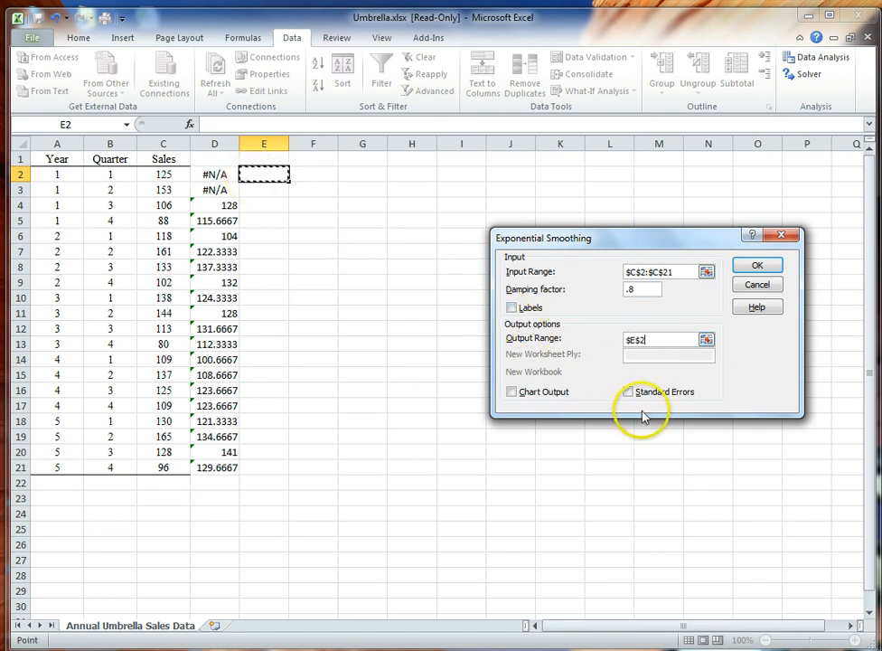
{"action": "left_click", "coordinate": [755, 266]}
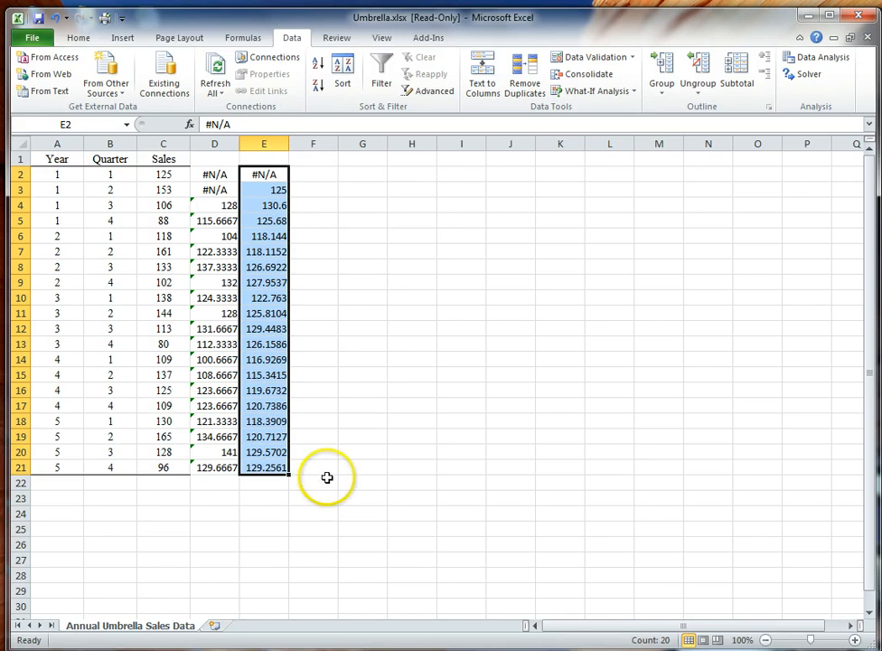
{"action": "left_click", "coordinate": [324, 486]}
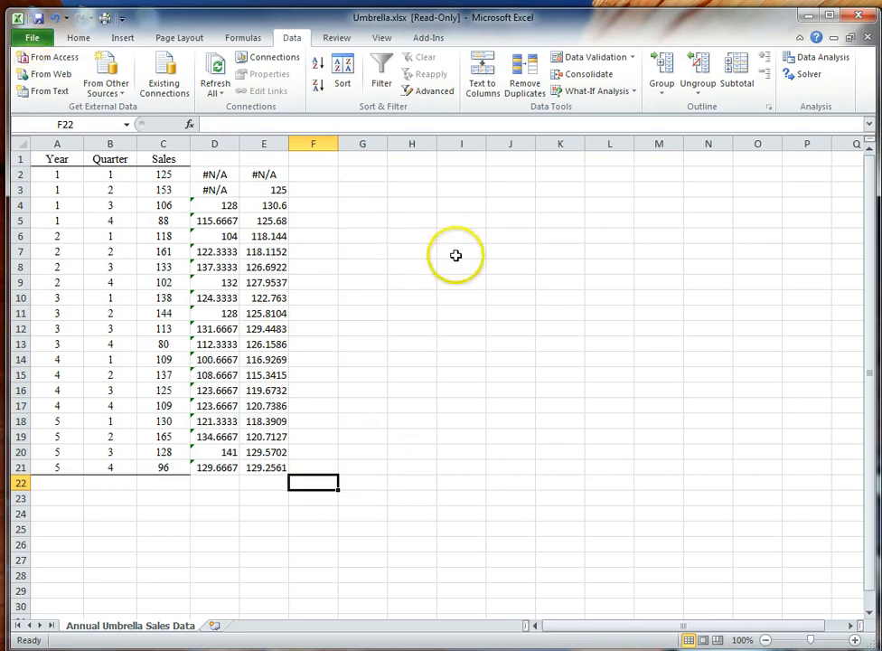
Step: Open the Regression data analysis tool
{"action": "left_click", "coordinate": [801, 59]}
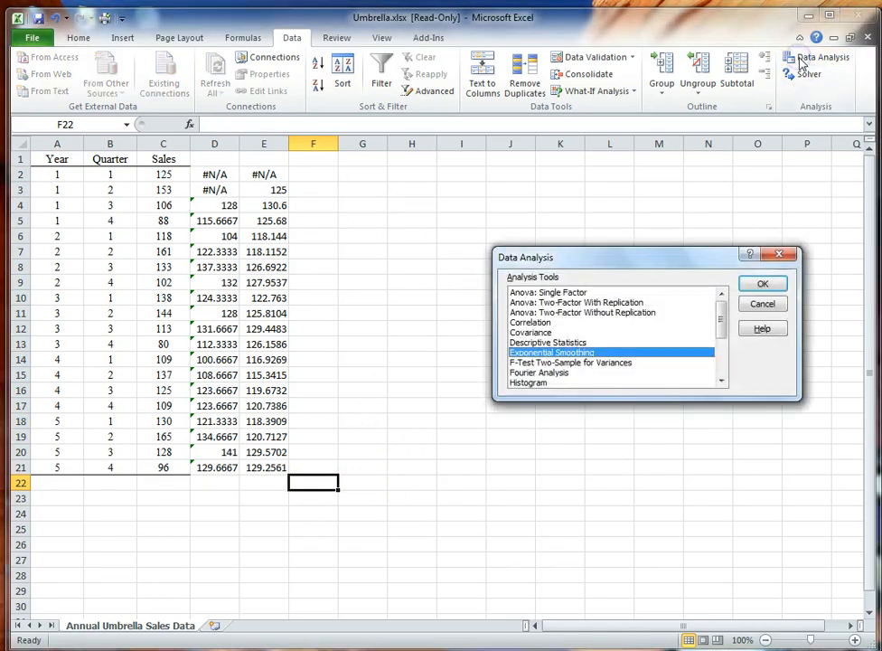
{"action": "left_click", "coordinate": [724, 374]}
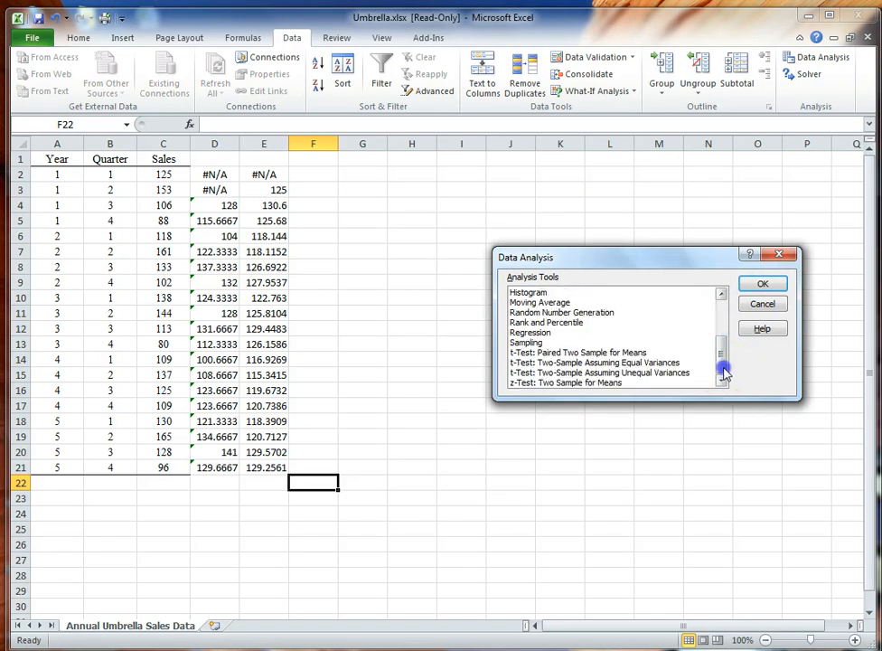
{"action": "left_click", "coordinate": [527, 333]}
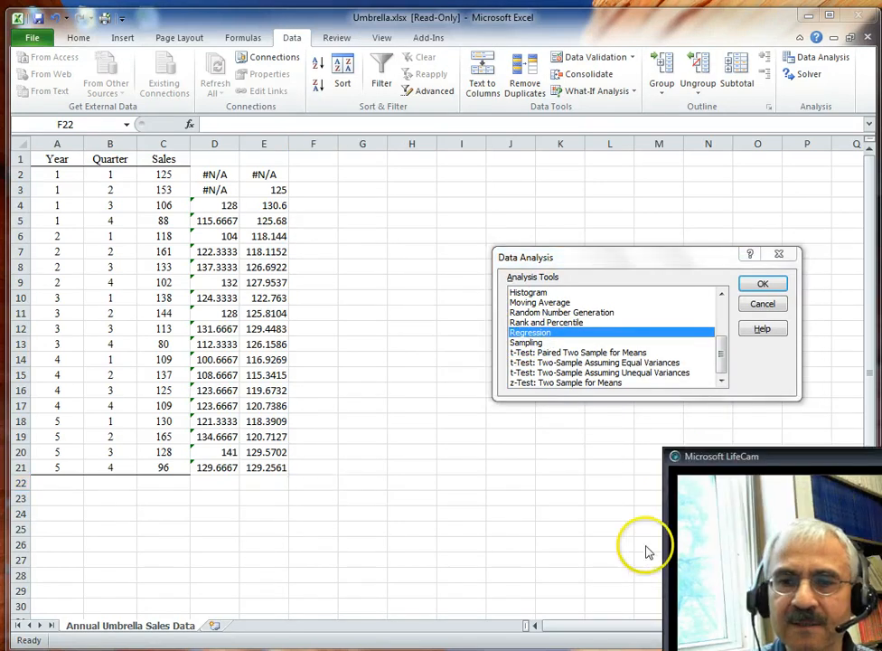
{"action": "left_click_drag", "start_coordinate": [693, 604], "coordinate": [696, 438]}
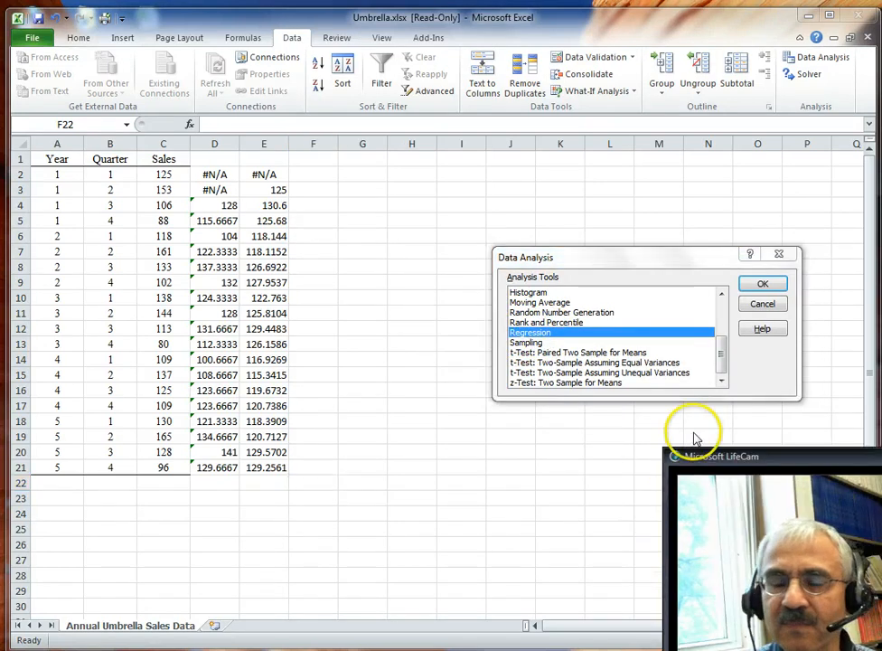
{"action": "left_click", "coordinate": [767, 331]}
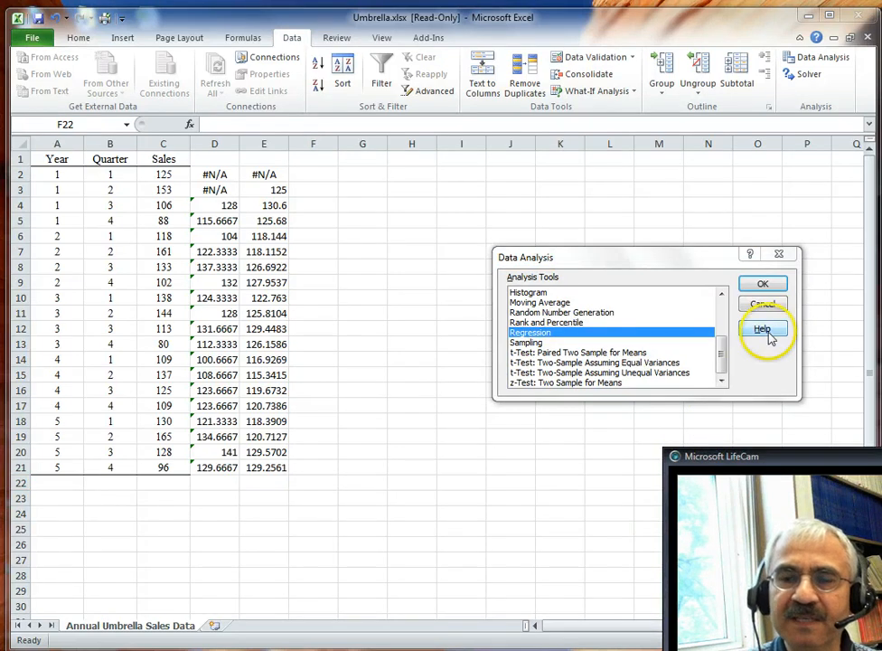
{"action": "left_click", "coordinate": [764, 285]}
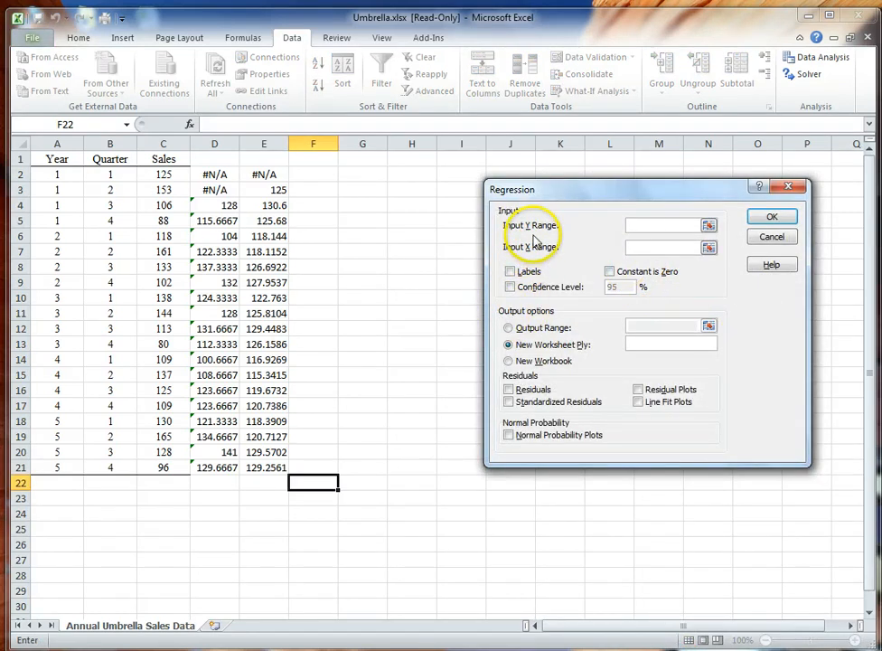
{"action": "left_click_drag", "start_coordinate": [161, 175], "coordinate": [166, 468]}
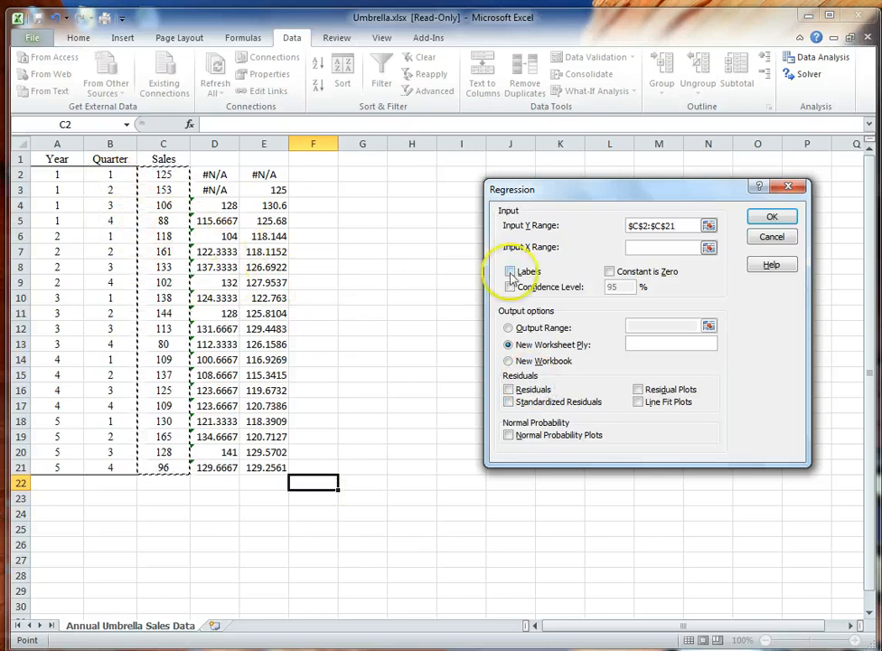
{"action": "left_click", "coordinate": [321, 176]}
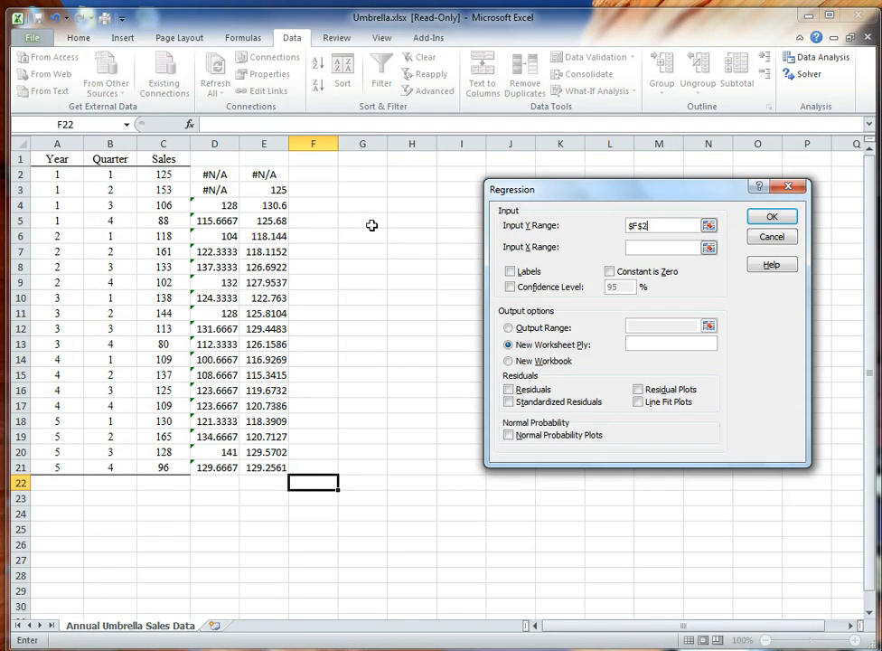
{"action": "left_click", "coordinate": [650, 247]}
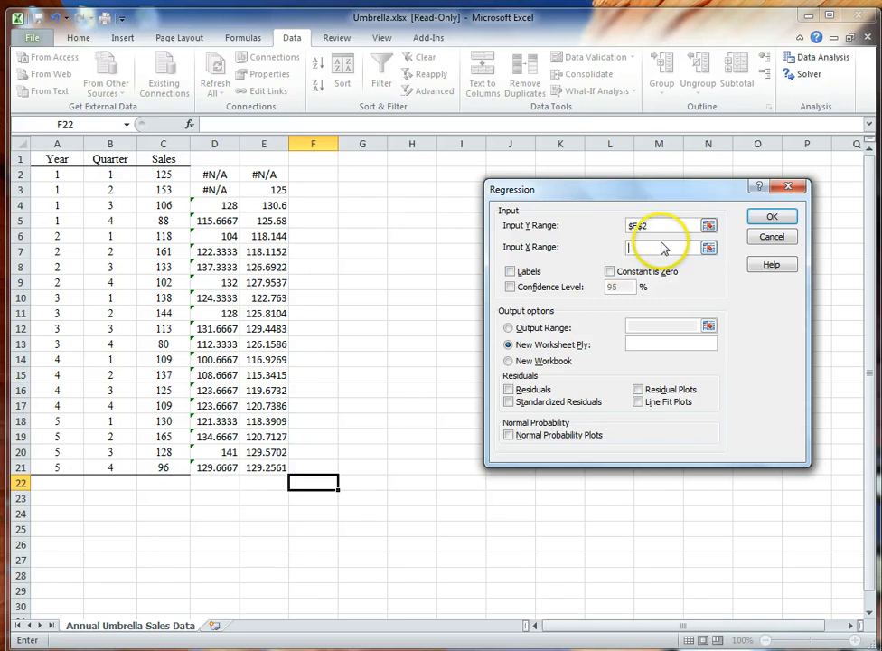
{"action": "left_click", "coordinate": [316, 175]}
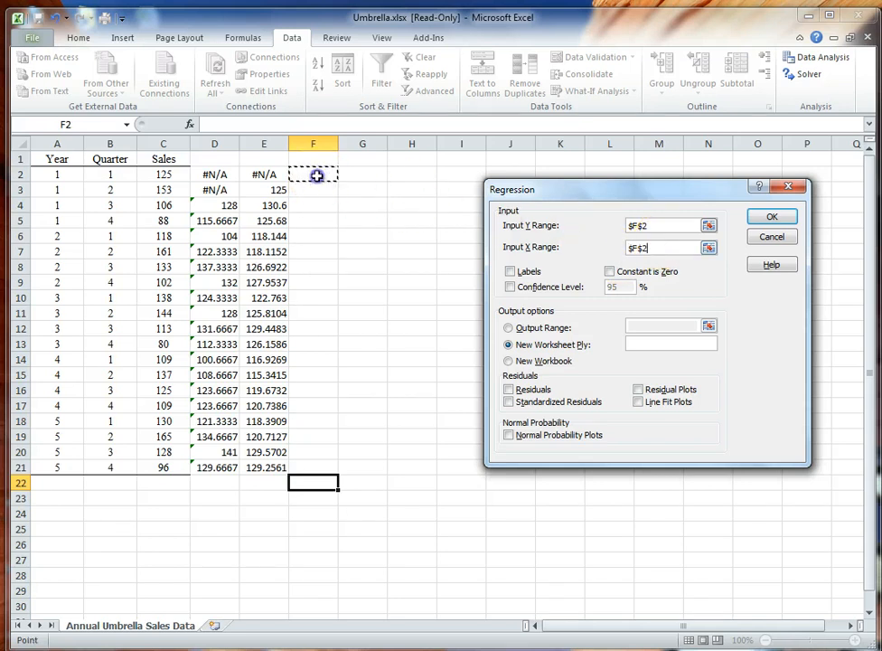
{"action": "key", "text": "Return"}
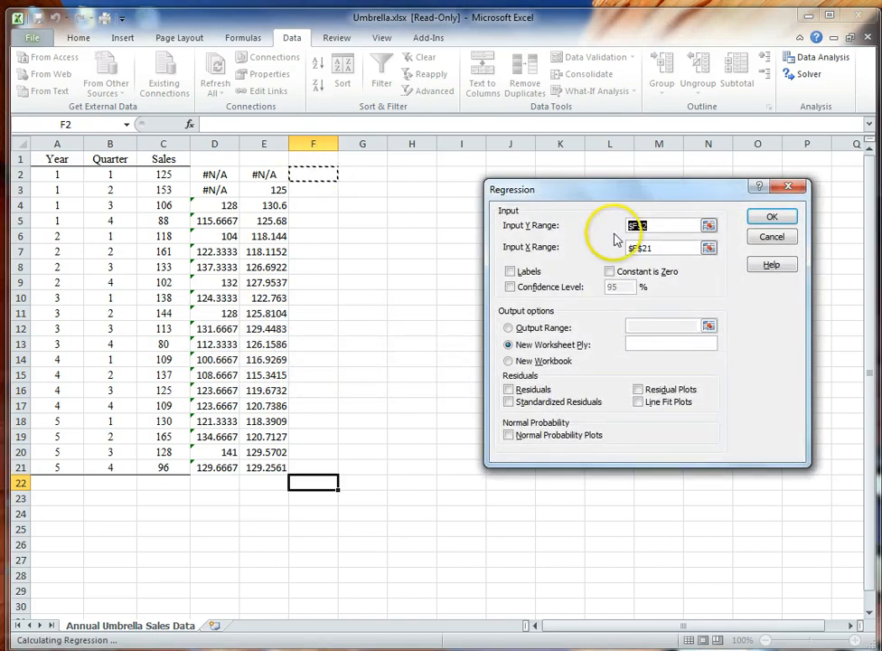
{"action": "left_click", "coordinate": [772, 238]}
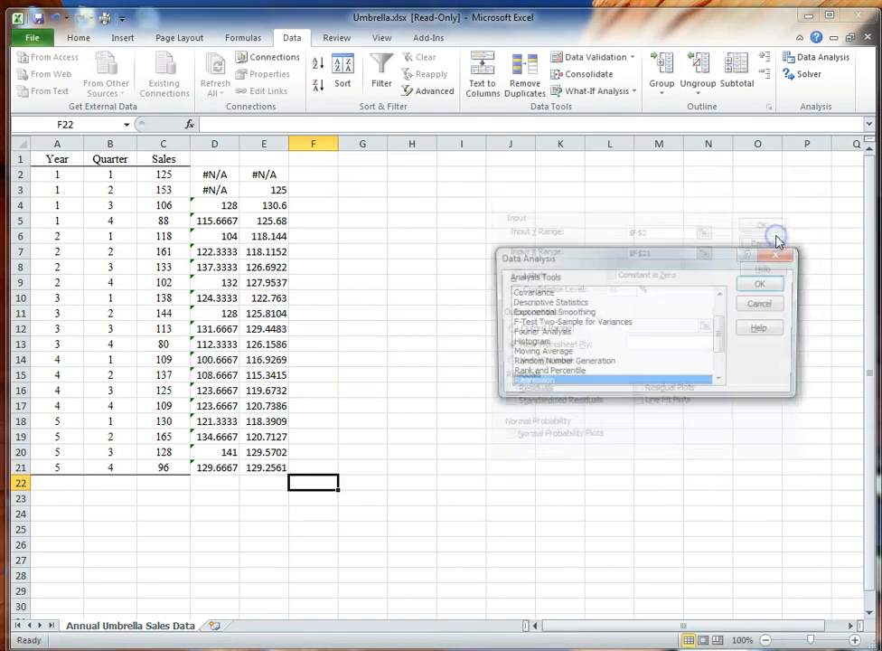
{"action": "left_click", "coordinate": [775, 255]}
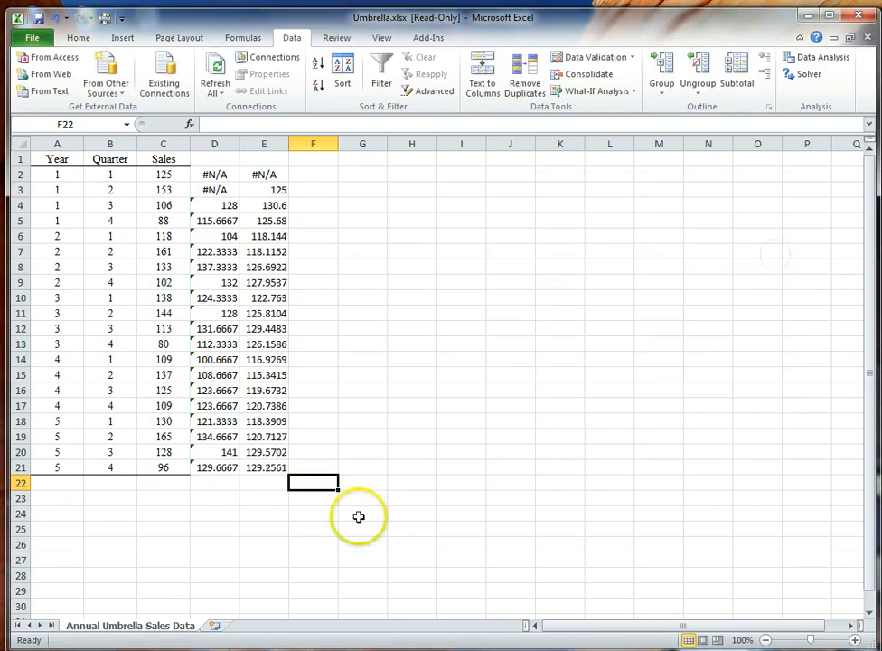
Step: Enter period numbers down F2:F21: 1 to 9 in F2:F10, 19 in F11, 11 to 18 in F12:F19, 18 in F20 and 20 in F21
{"action": "left_click", "coordinate": [330, 175]}
{"action": "type", "text": "1"}
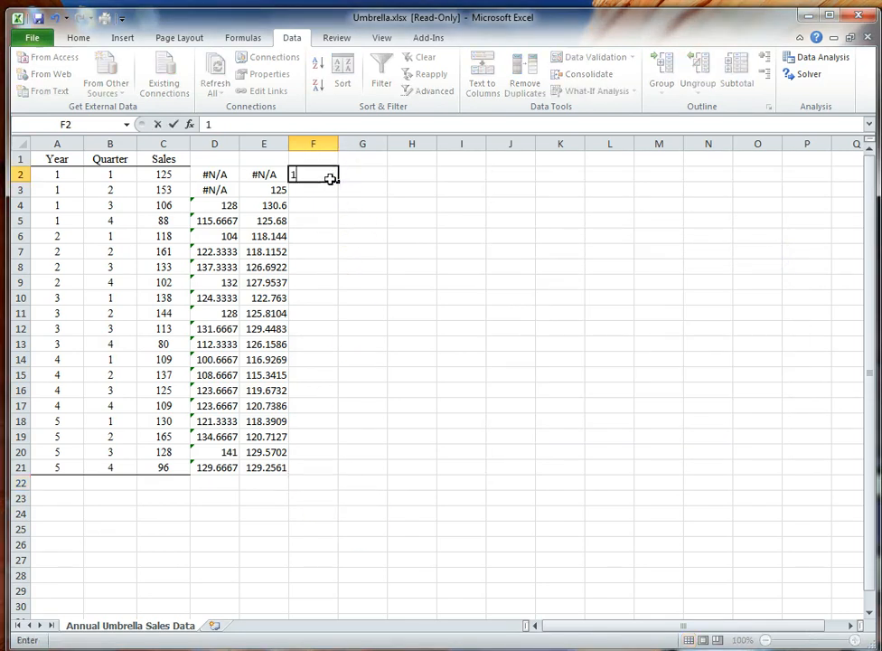
{"action": "key", "text": "Return"}
{"action": "type", "text": "2"}
{"action": "key", "text": "Return"}
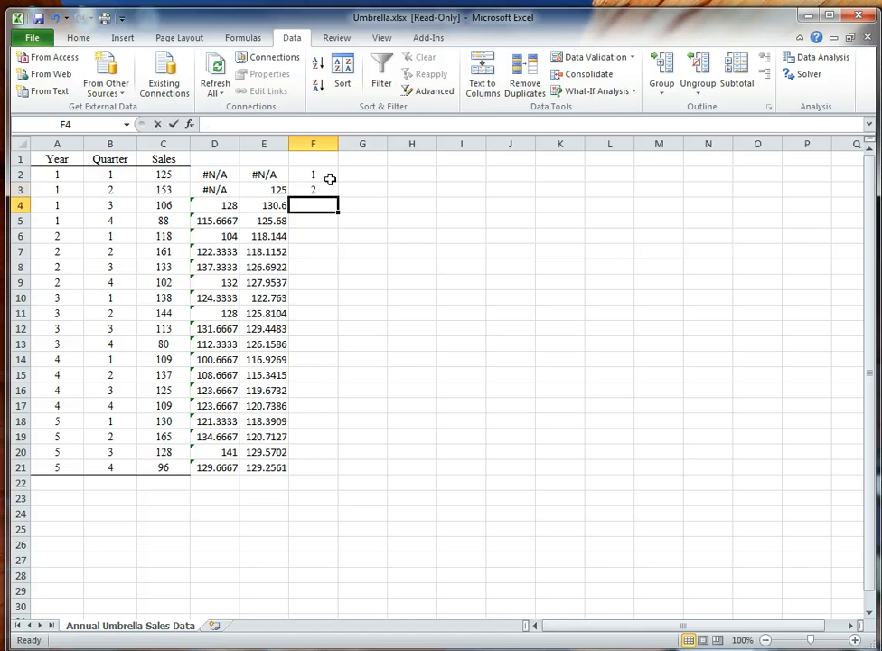
{"action": "type", "text": "3"}
{"action": "key", "text": "Return"}
{"action": "type", "text": "4"}
{"action": "key", "text": "Return"}
{"action": "type", "text": "5"}
{"action": "key", "text": "Return"}
{"action": "type", "text": "6"}
{"action": "key", "text": "Return"}
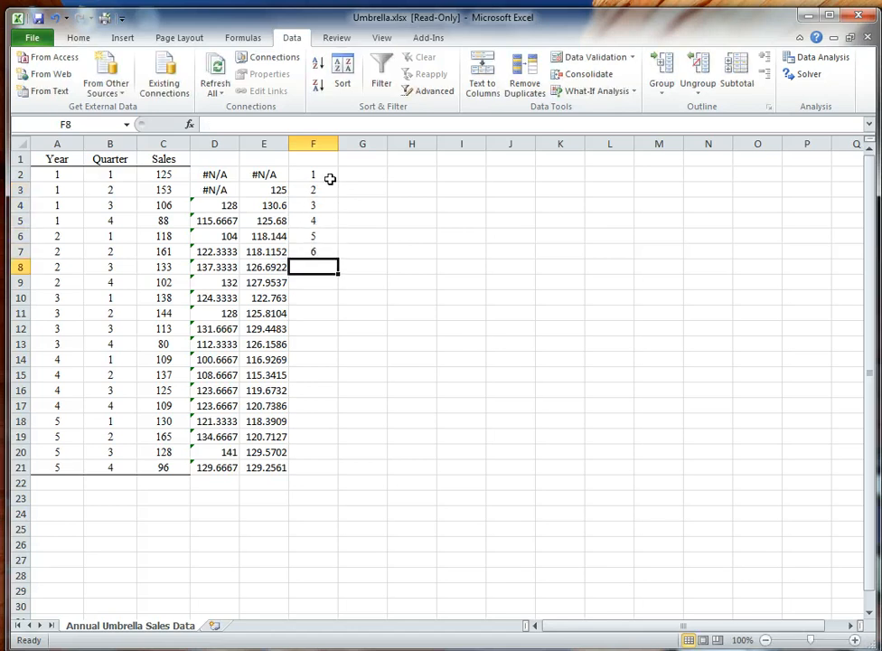
{"action": "type", "text": "7"}
{"action": "key", "text": "Return"}
{"action": "type", "text": "8"}
{"action": "key", "text": "Return"}
{"action": "type", "text": "9"}
{"action": "key", "text": "Return"}
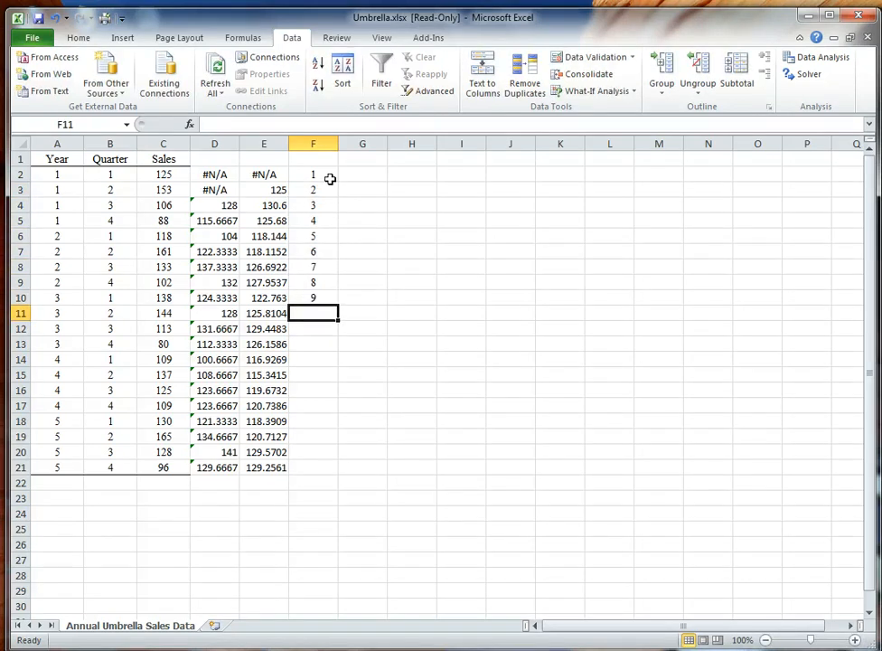
{"action": "type", "text": "19"}
{"action": "key", "text": "Return"}
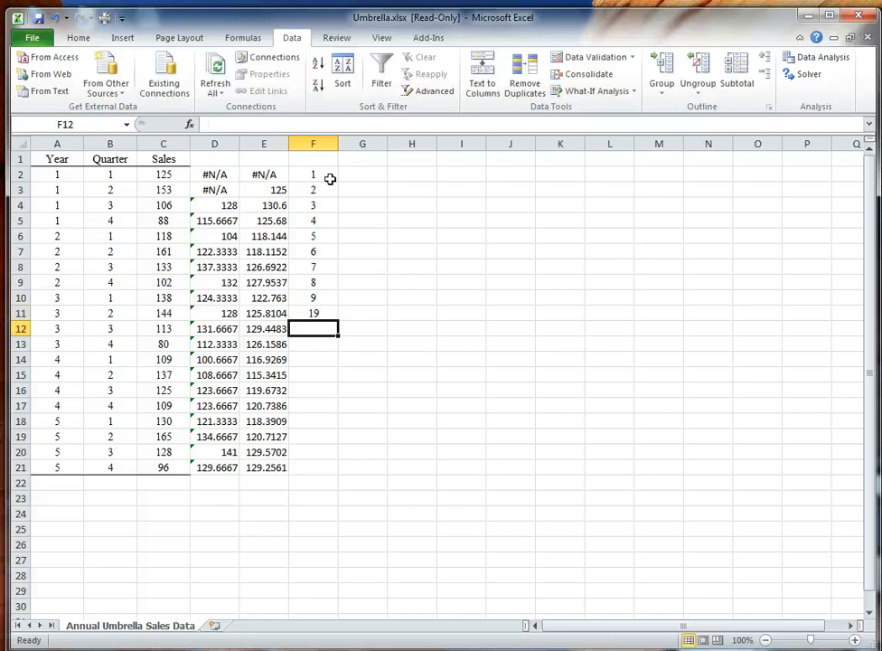
{"action": "type", "text": "11"}
{"action": "key", "text": "Return"}
{"action": "type", "text": "12"}
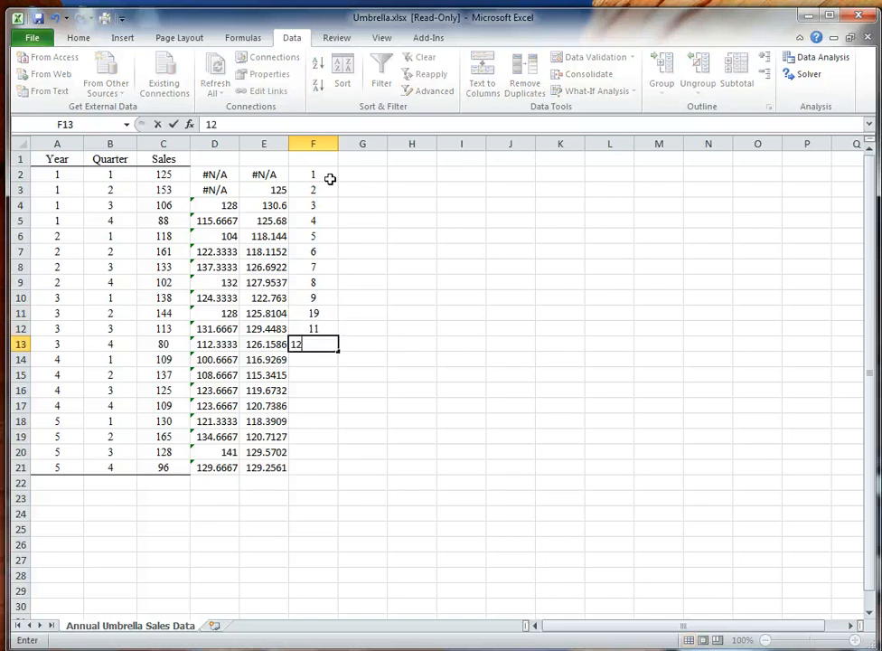
{"action": "key", "text": "Return"}
{"action": "type", "text": "13"}
{"action": "key", "text": "Return"}
{"action": "type", "text": "14"}
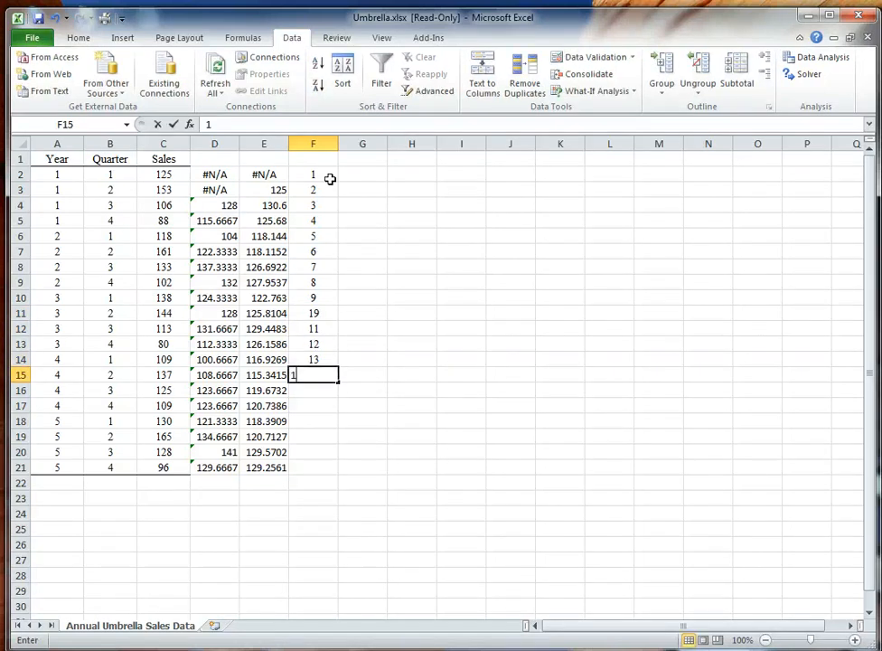
{"action": "key", "text": "Return"}
{"action": "type", "text": "15"}
{"action": "key", "text": "Return"}
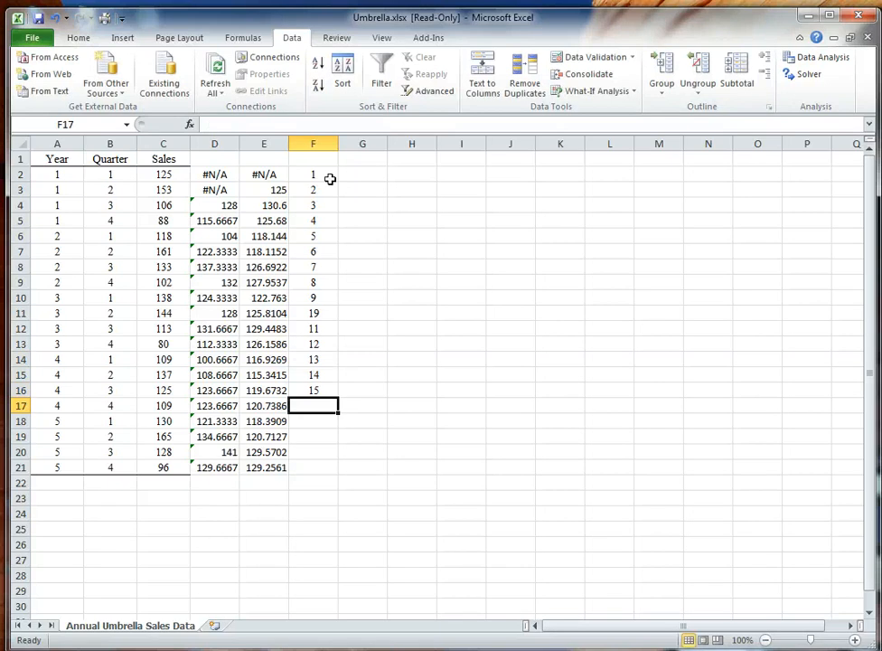
{"action": "type", "text": "16"}
{"action": "key", "text": "Return"}
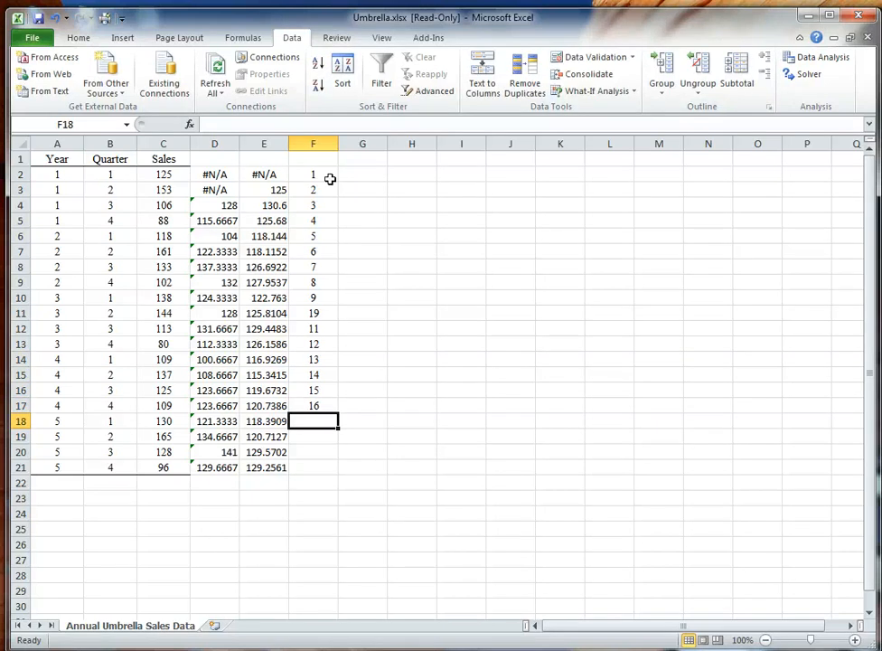
{"action": "type", "text": "17"}
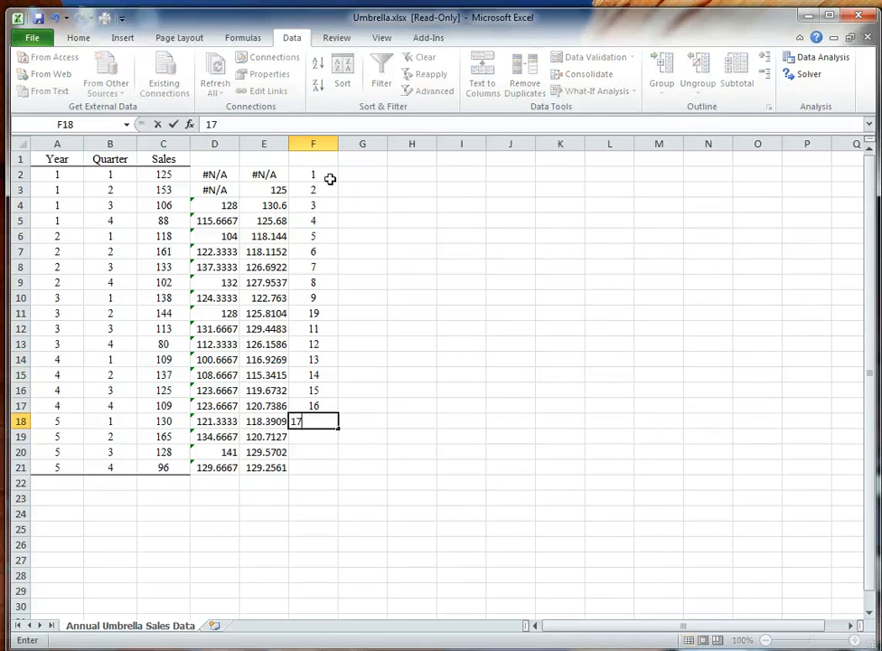
{"action": "key", "text": "Return"}
{"action": "type", "text": "18"}
{"action": "key", "text": "Return"}
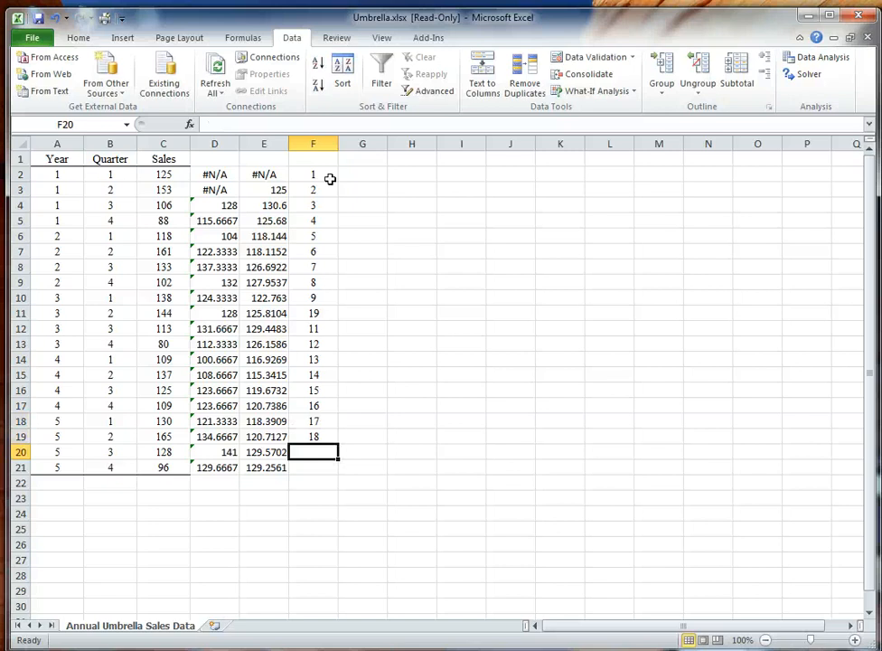
{"action": "type", "text": "18"}
{"action": "key", "text": "Return"}
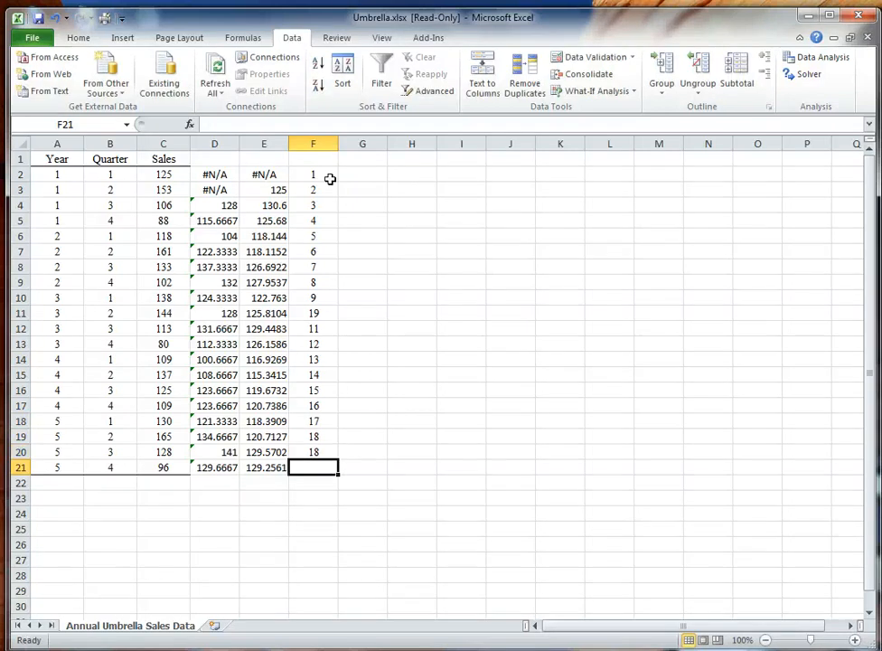
{"action": "type", "text": "20"}
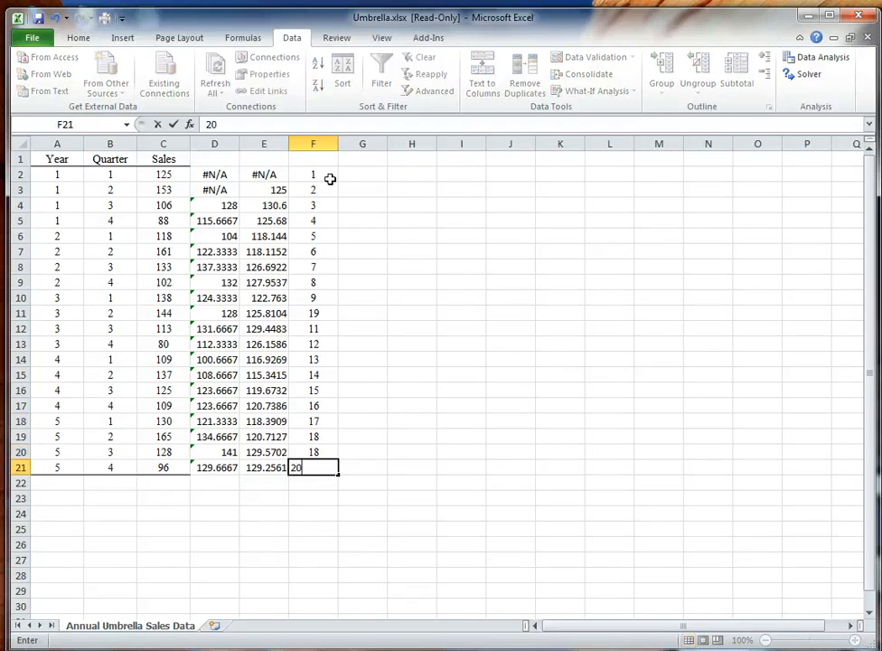
{"action": "key", "text": "Return"}
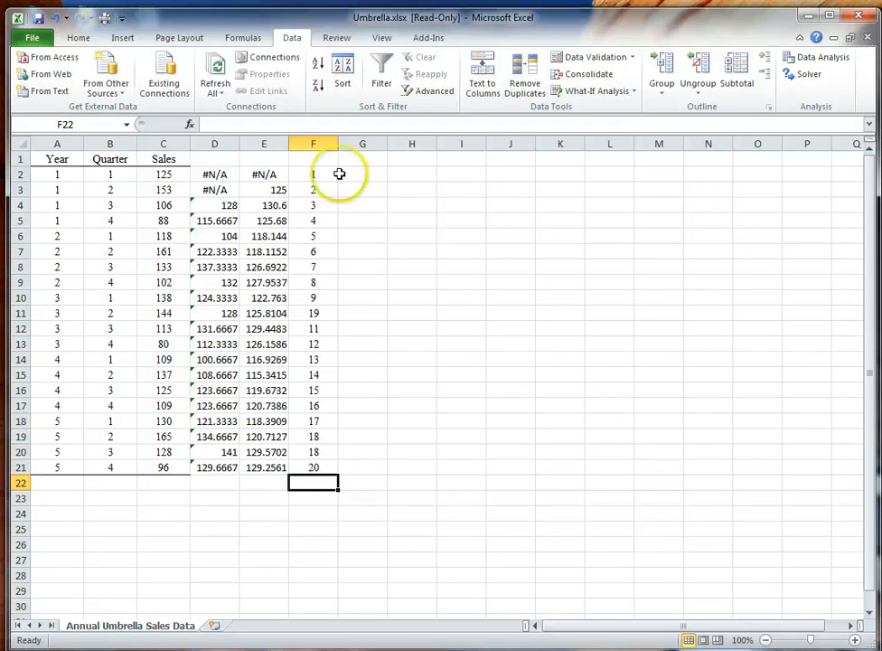
Step: Run a Regression with Y range C2:C21 and X range F2:F21, sending the output to a new worksheet
{"action": "left_click", "coordinate": [788, 57]}
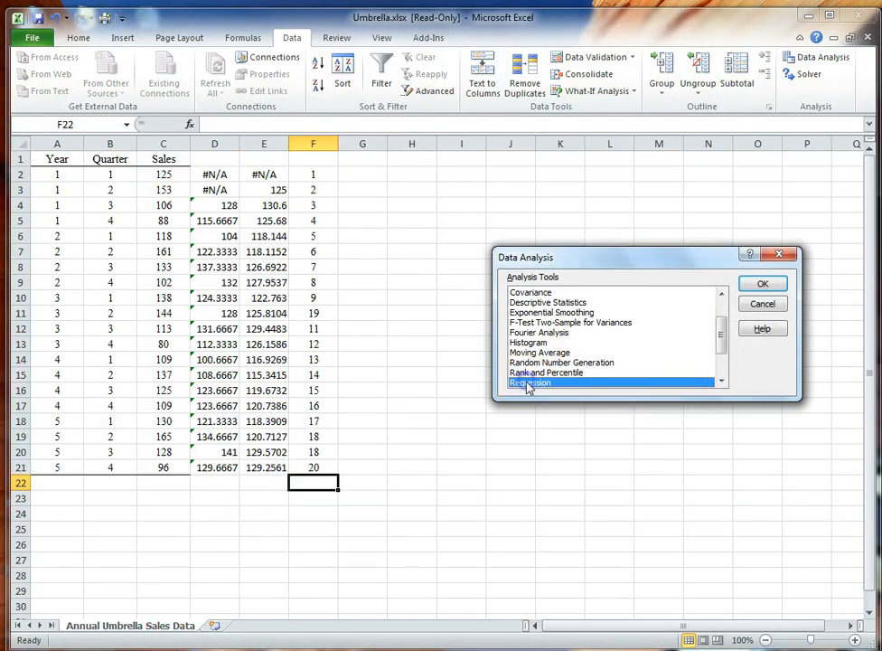
{"action": "left_click", "coordinate": [761, 284]}
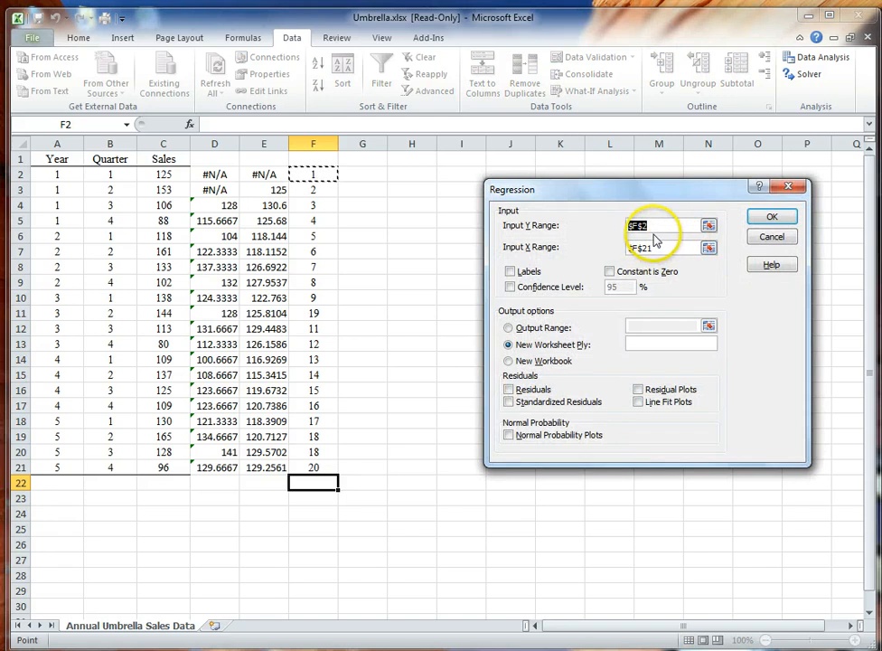
{"action": "left_click", "coordinate": [709, 225]}
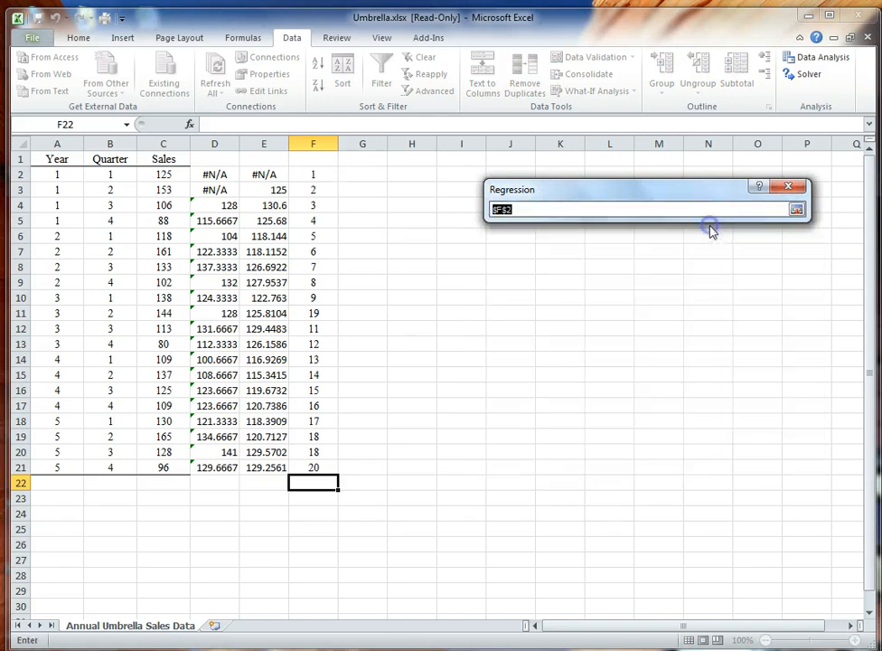
{"action": "left_click", "coordinate": [786, 186]}
{"action": "left_click", "coordinate": [653, 225]}
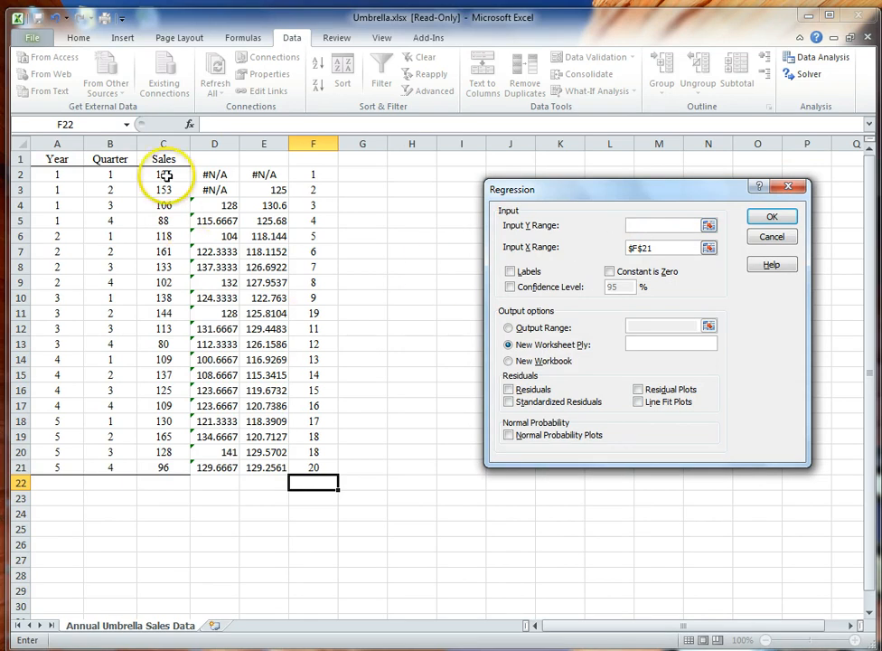
{"action": "left_click_drag", "start_coordinate": [163, 174], "coordinate": [167, 465]}
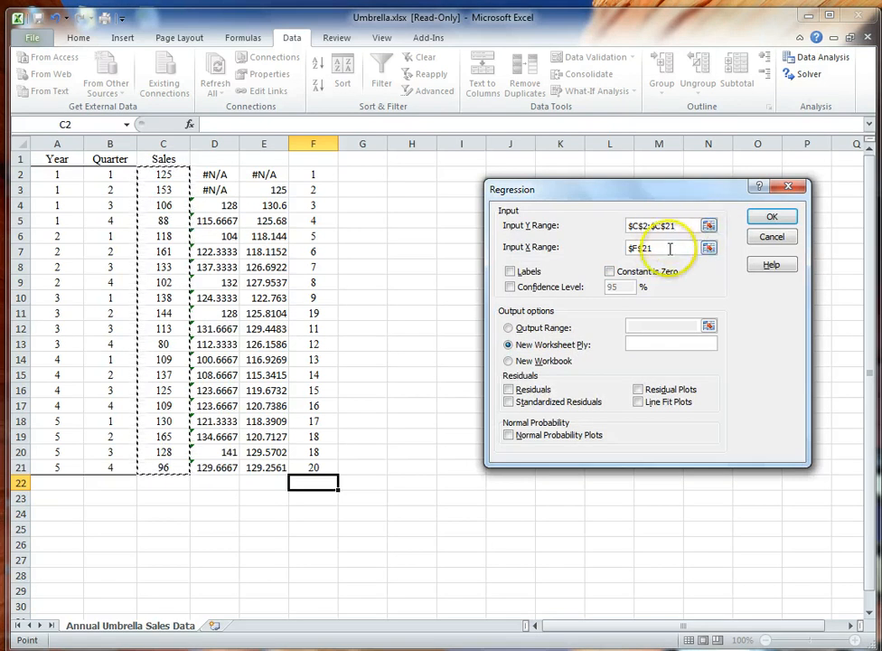
{"action": "left_click_drag", "start_coordinate": [667, 248], "coordinate": [642, 246]}
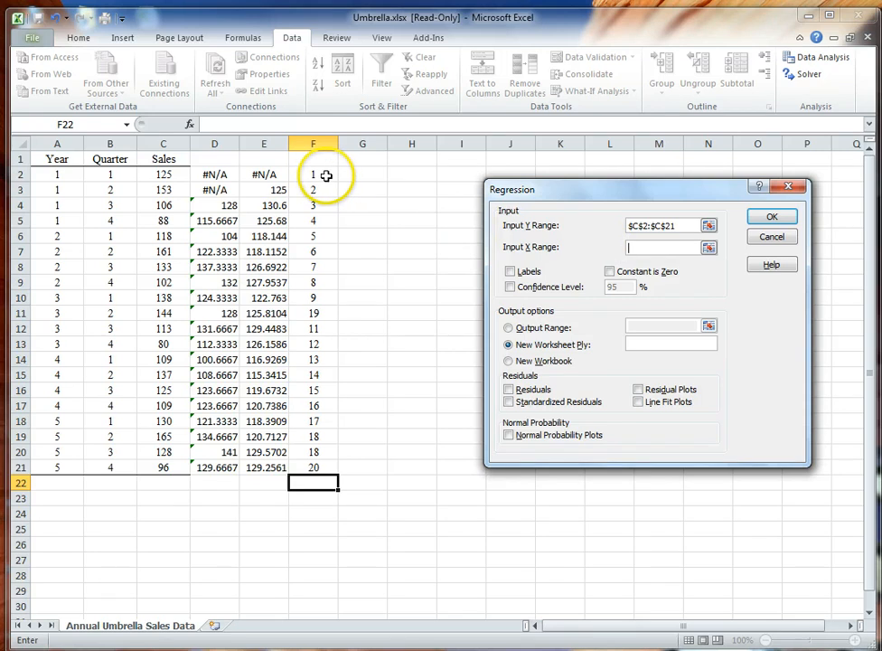
{"action": "left_click_drag", "start_coordinate": [327, 175], "coordinate": [322, 463]}
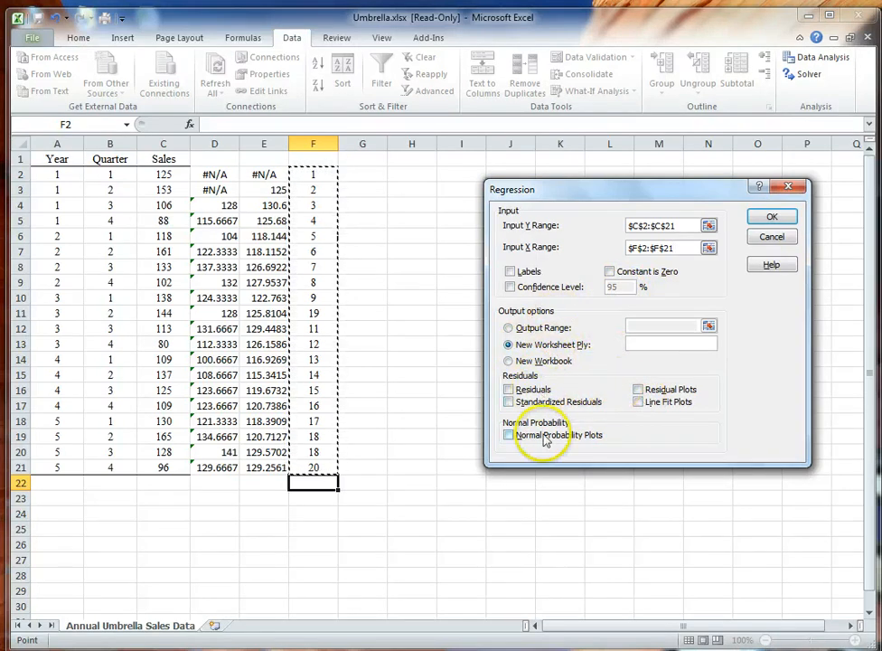
{"action": "left_click", "coordinate": [771, 219]}
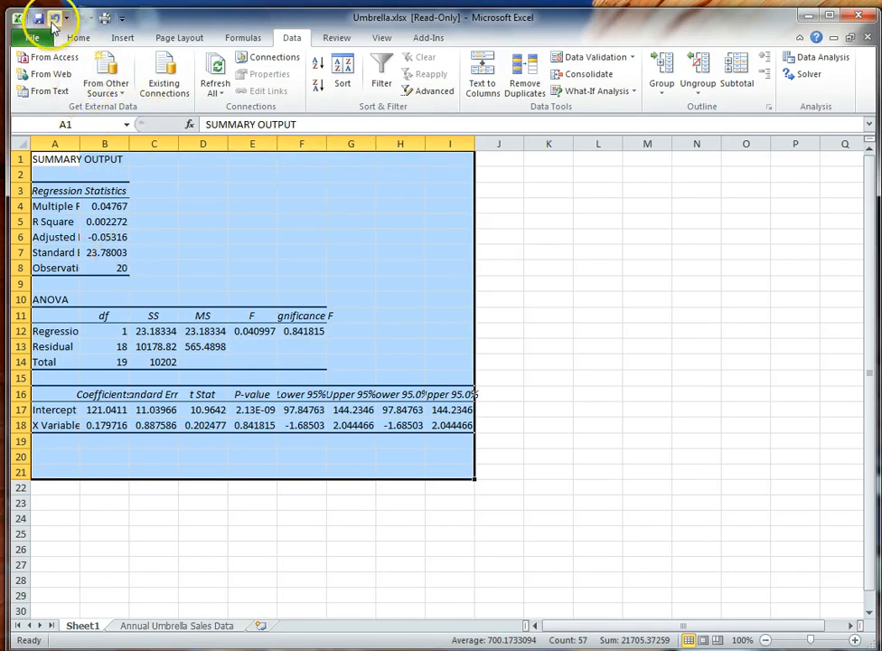
Step: Undo the latest change to the regression output on Sheet1 and return to the Annual Umbrella Sales Data sheet
{"action": "left_click", "coordinate": [88, 632]}
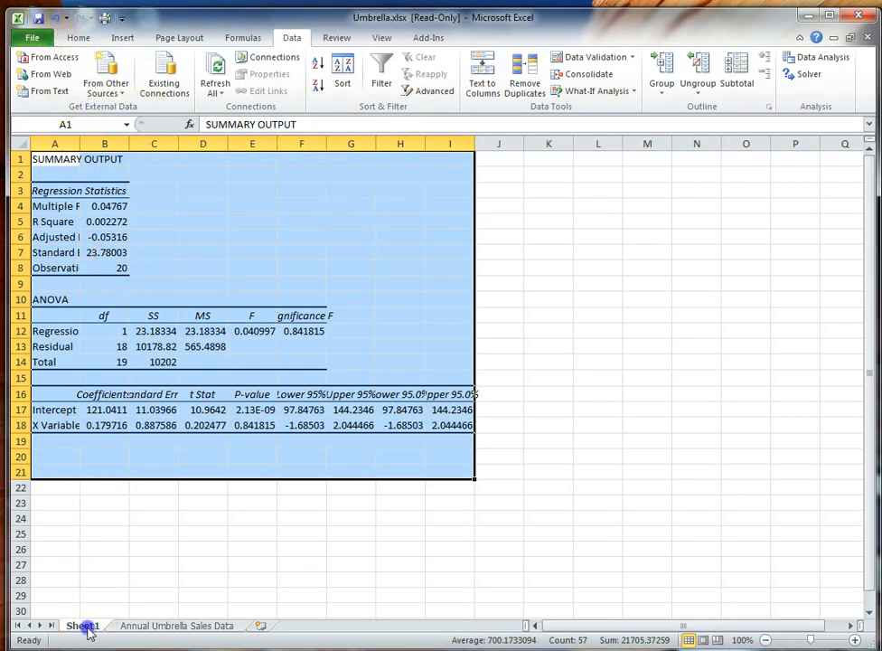
{"action": "left_click", "coordinate": [56, 18]}
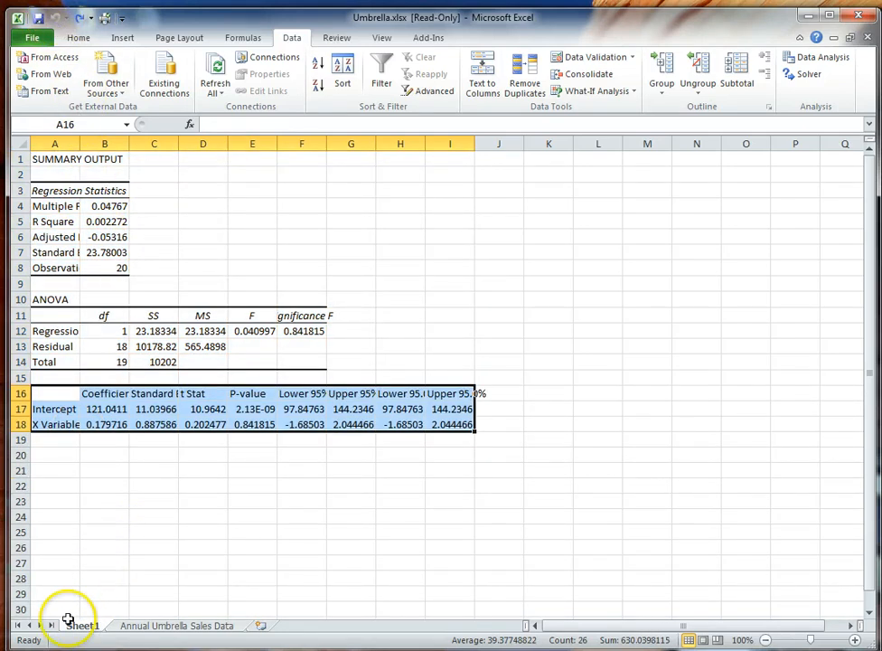
{"action": "left_click", "coordinate": [152, 625]}
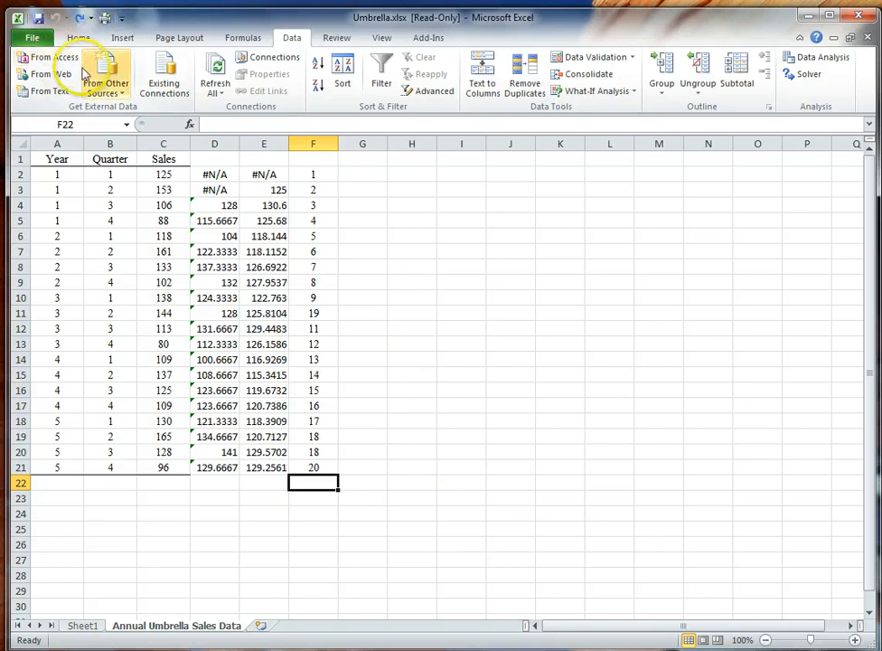
{"action": "left_click", "coordinate": [244, 38]}
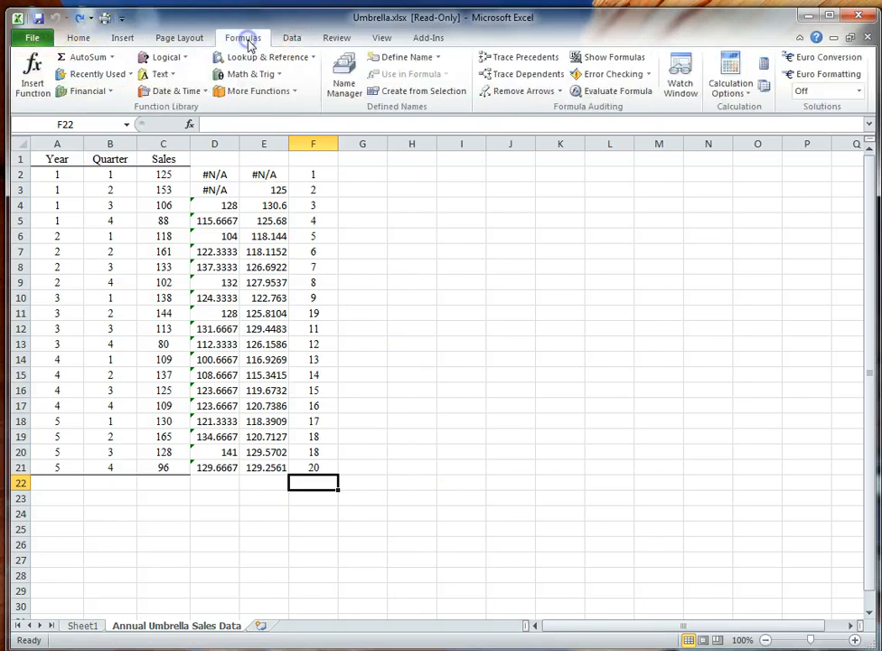
{"action": "left_click", "coordinate": [36, 76]}
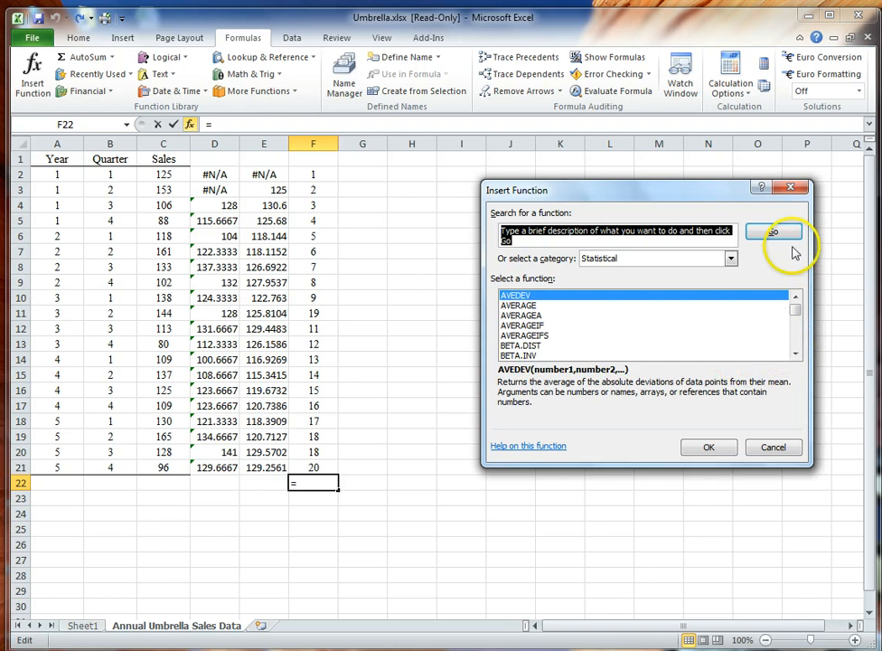
{"action": "left_click", "coordinate": [773, 446]}
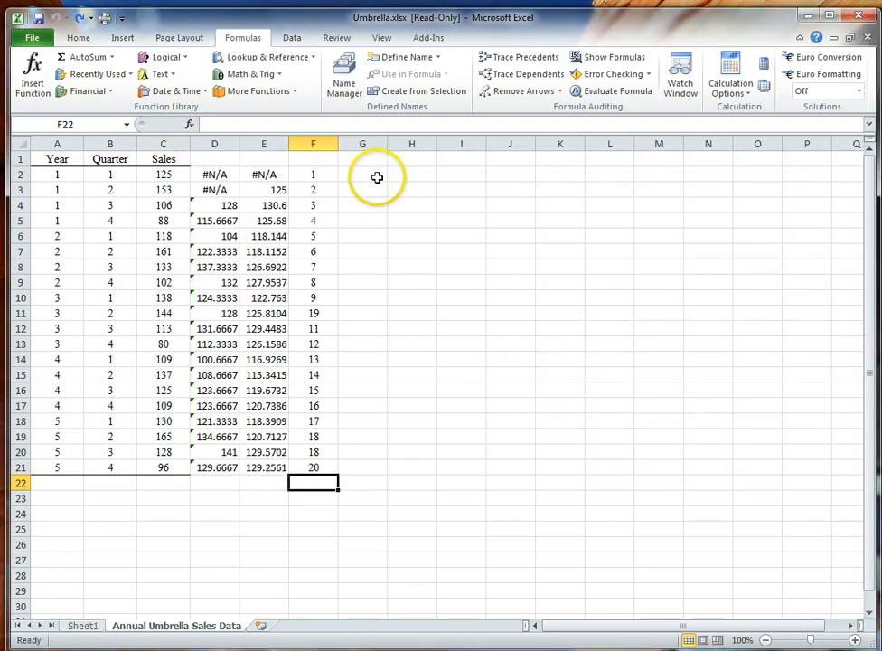
Step: Insert the statistical function LINEST for the cell range G2:H2
{"action": "left_click_drag", "start_coordinate": [373, 175], "coordinate": [429, 175]}
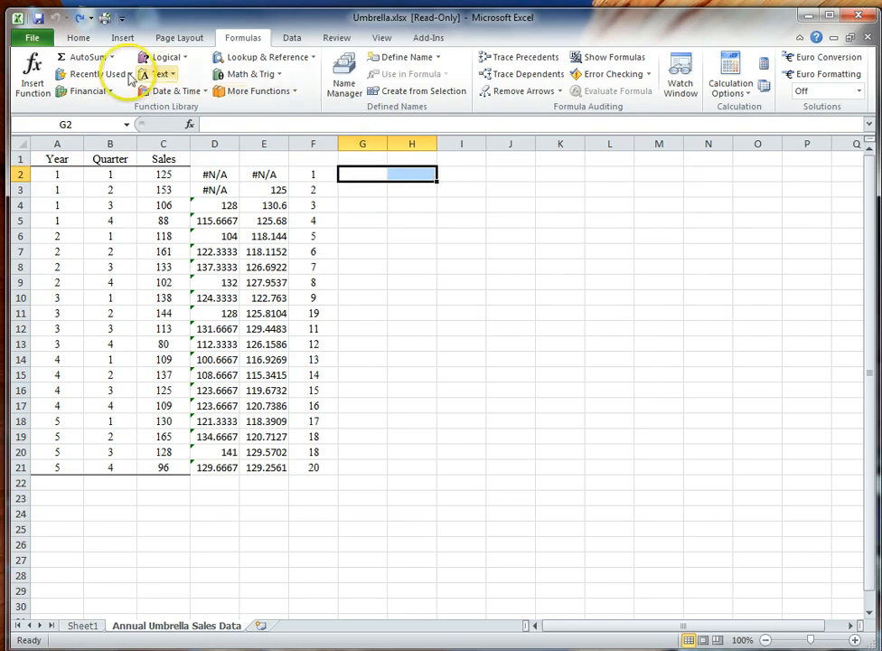
{"action": "left_click", "coordinate": [33, 74]}
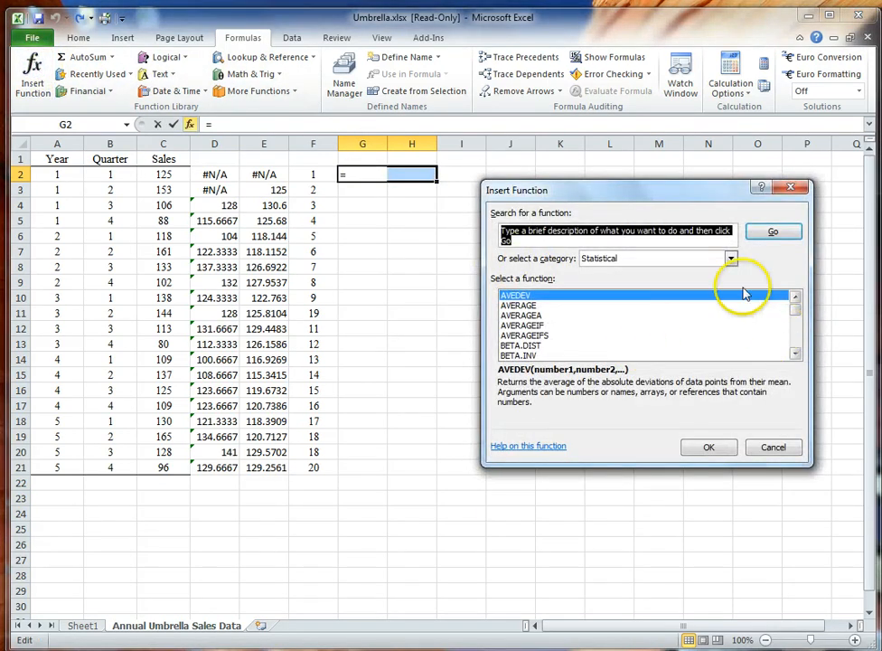
{"action": "left_click", "coordinate": [731, 259]}
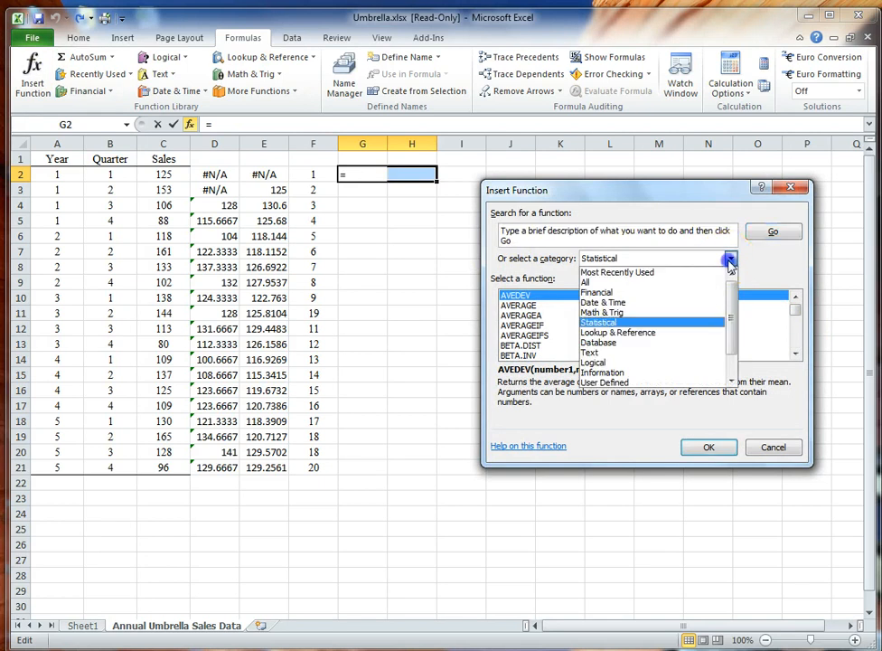
{"action": "left_click", "coordinate": [600, 259]}
{"action": "left_click", "coordinate": [795, 344]}
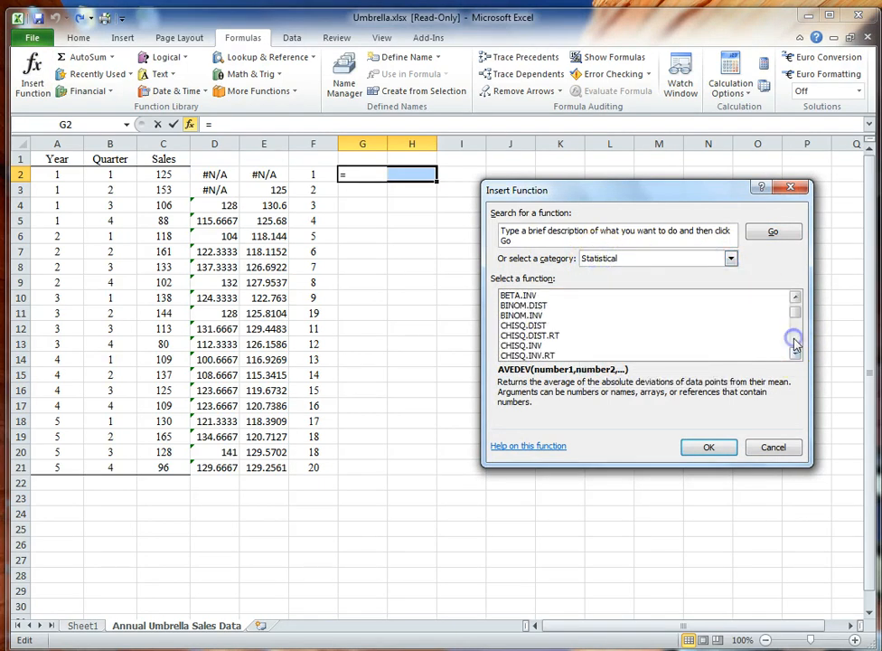
{"action": "left_click", "coordinate": [795, 343]}
{"action": "left_click", "coordinate": [795, 344]}
{"action": "left_click", "coordinate": [795, 344]}
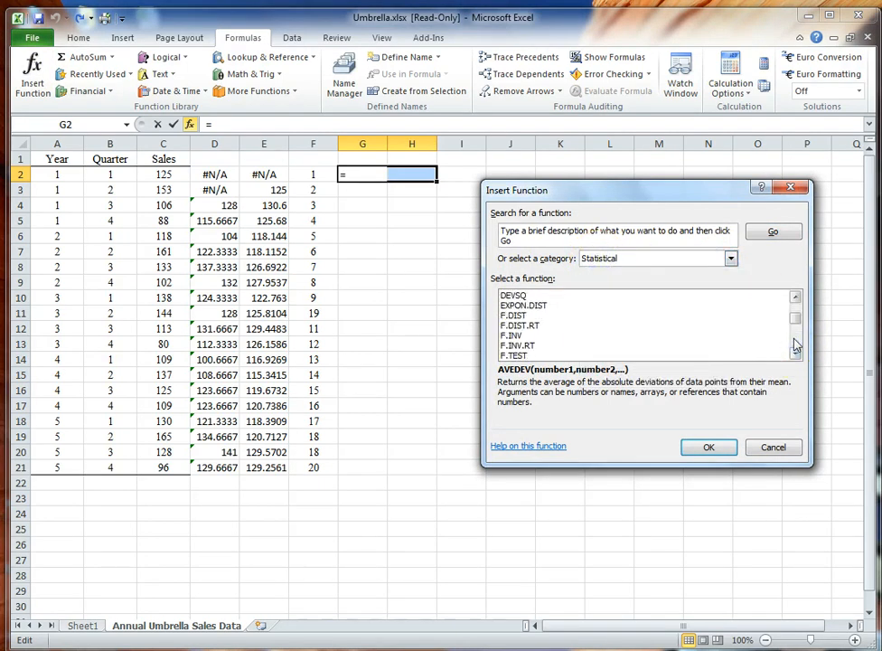
{"action": "left_click", "coordinate": [795, 344]}
{"action": "left_click", "coordinate": [795, 344]}
{"action": "left_click", "coordinate": [795, 343]}
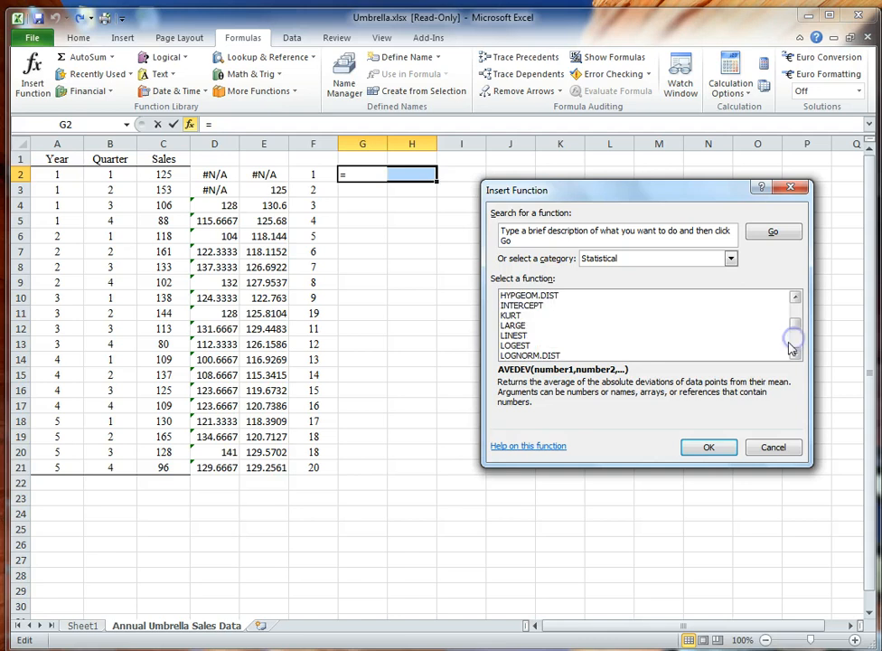
{"action": "left_click", "coordinate": [514, 336]}
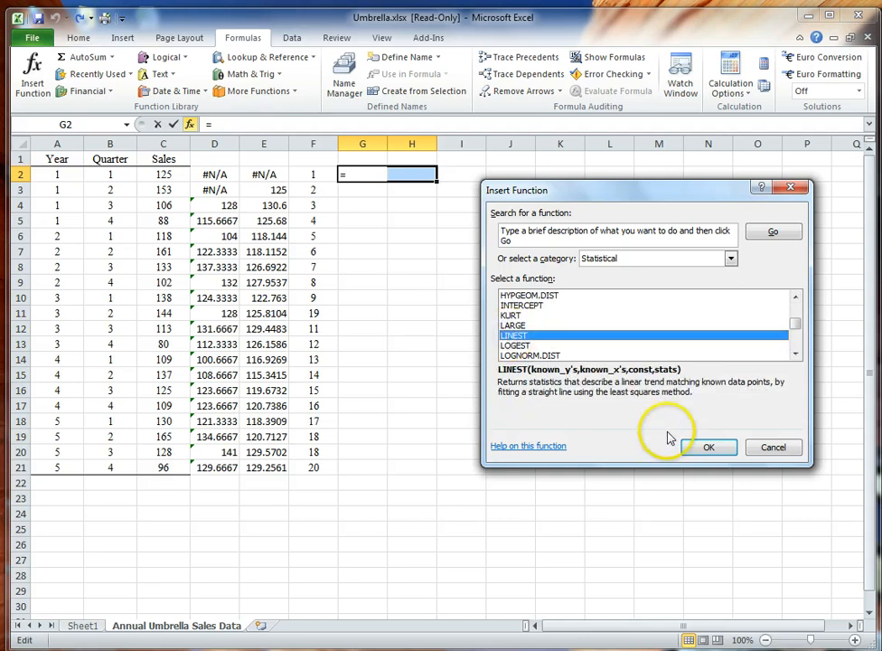
{"action": "left_click", "coordinate": [704, 446]}
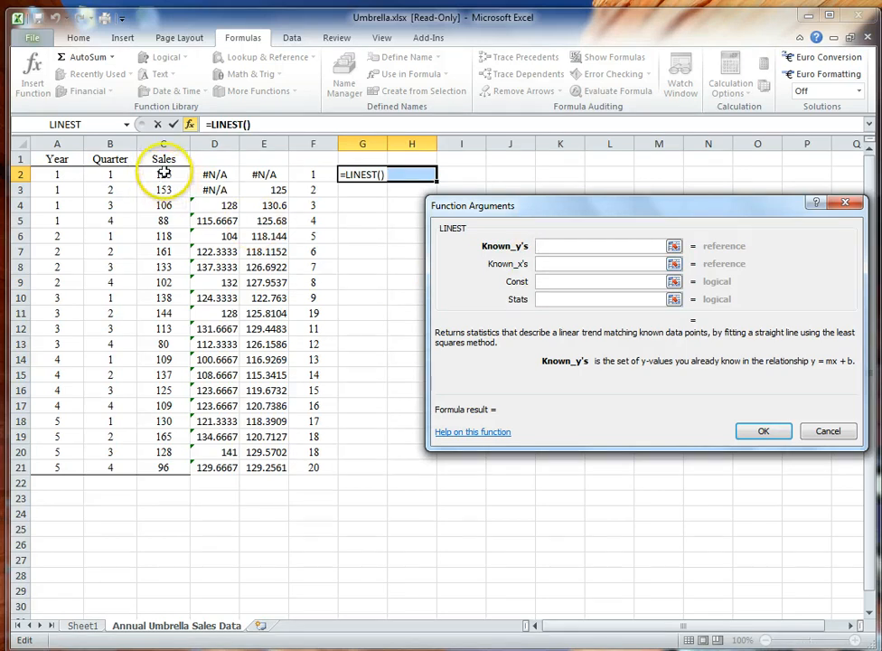
Step: Set LINEST's known y's to C2:C21 and known x's to F2:F21, and enter it as an array formula across G2:H2
{"action": "left_click_drag", "start_coordinate": [164, 172], "coordinate": [166, 463]}
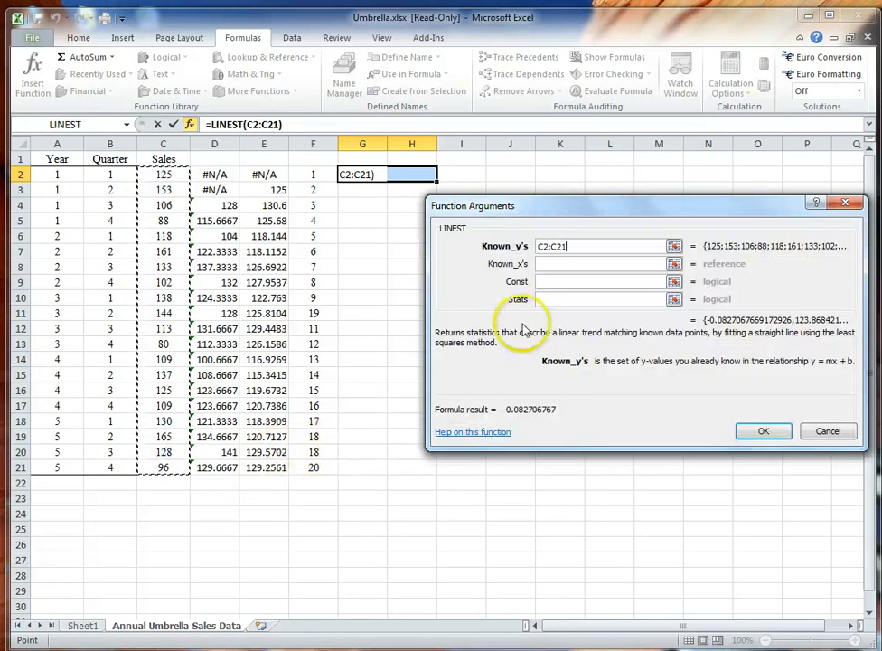
{"action": "left_click", "coordinate": [547, 267]}
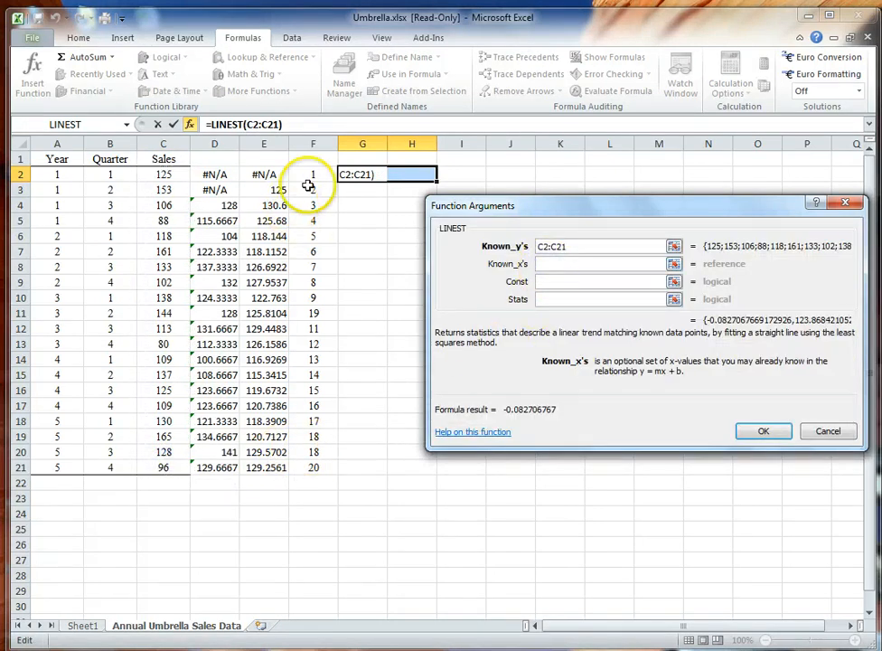
{"action": "left_click_drag", "start_coordinate": [311, 175], "coordinate": [319, 460]}
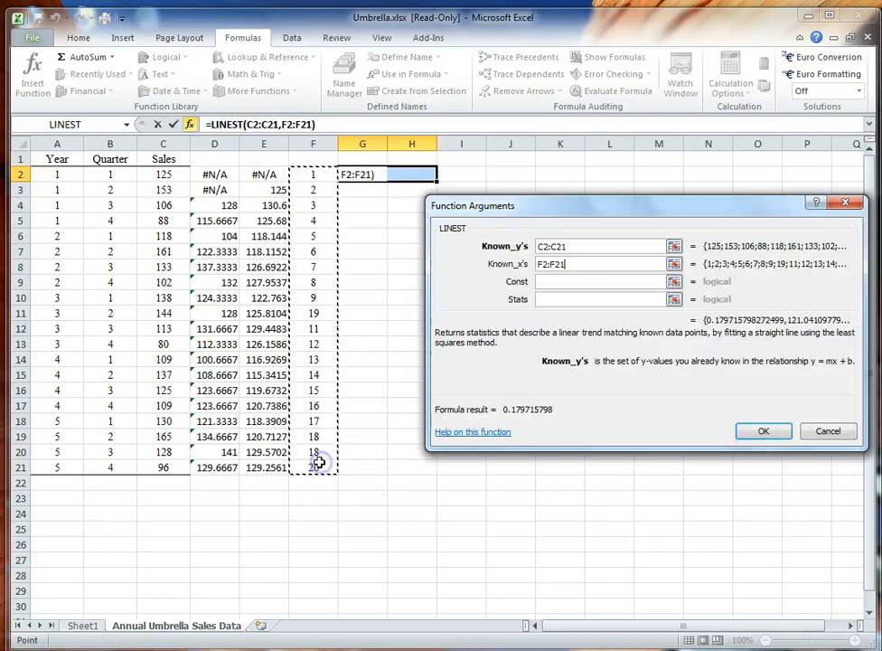
{"action": "left_click", "coordinate": [761, 431]}
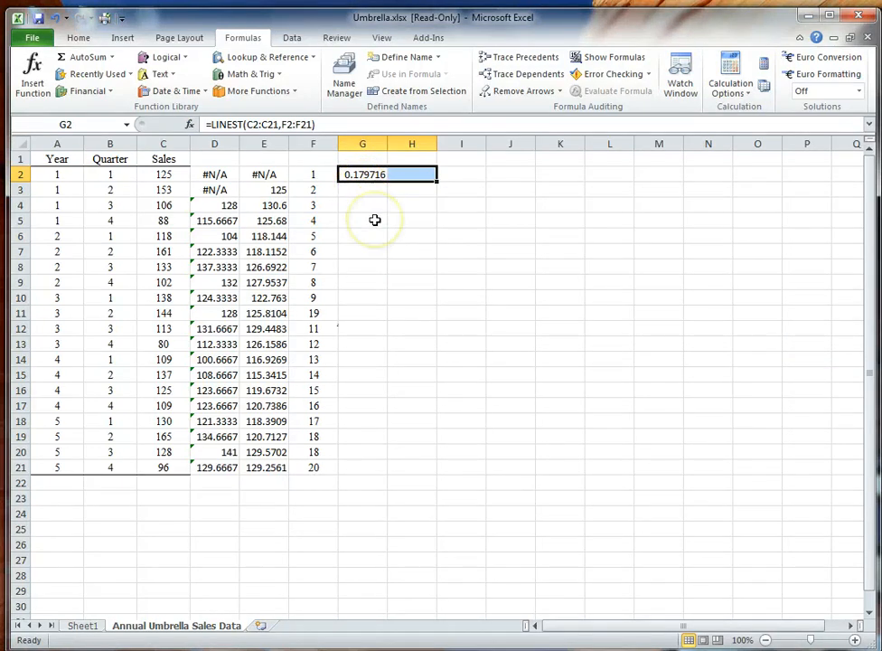
{"action": "key", "text": "F2"}
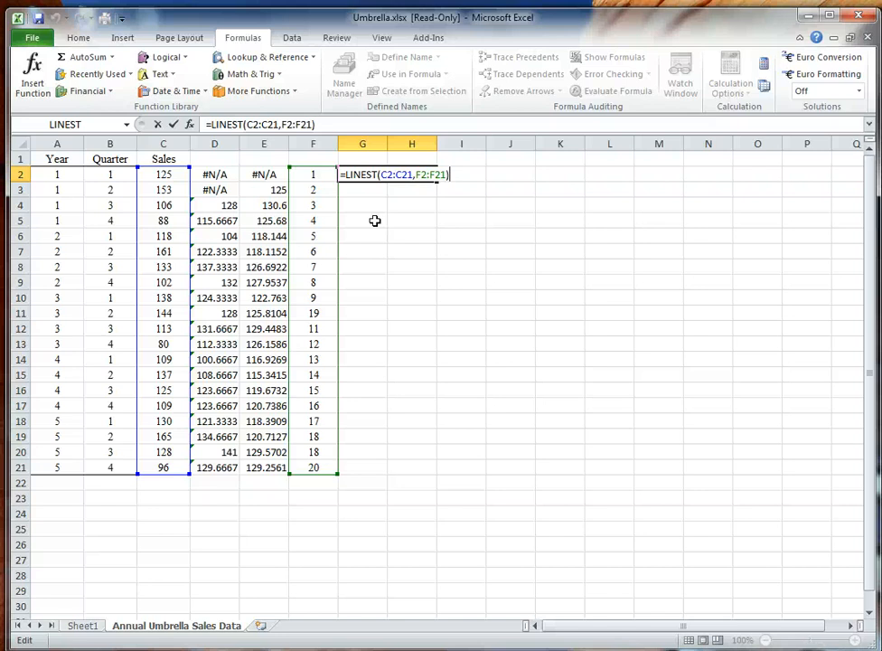
{"action": "key", "text": "ctrl+shift+Return"}
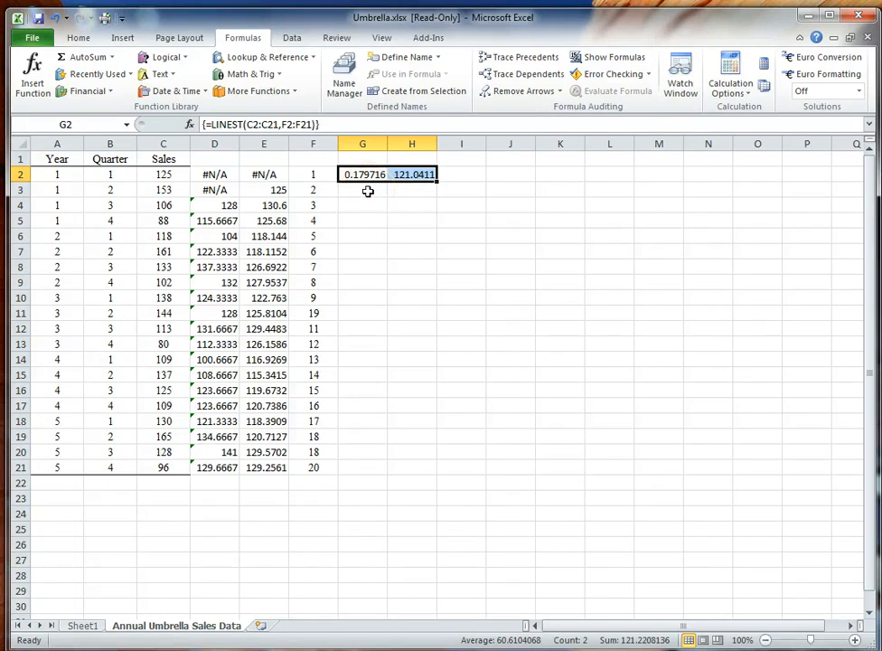
Step: Label the regression coefficients by entering b1 in G3 and b0 in H3
{"action": "left_click", "coordinate": [368, 191]}
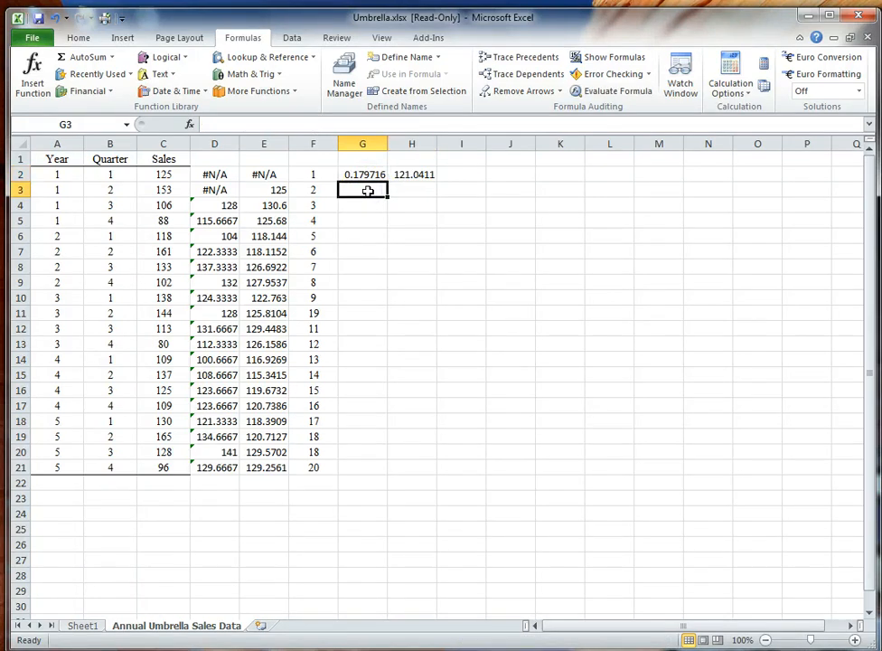
{"action": "type", "text": "b1"}
{"action": "left_click", "coordinate": [416, 189]}
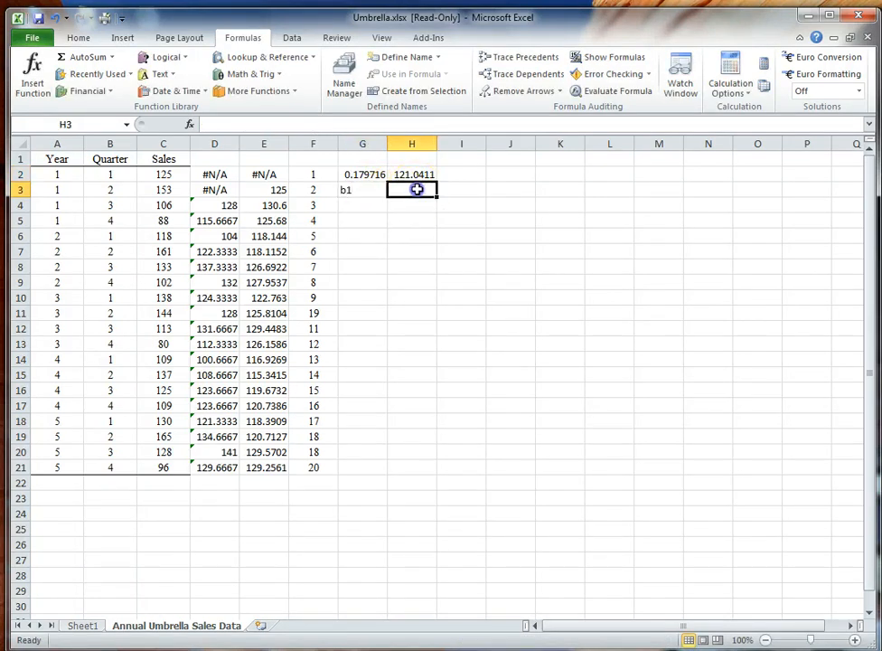
{"action": "type", "text": "b0"}
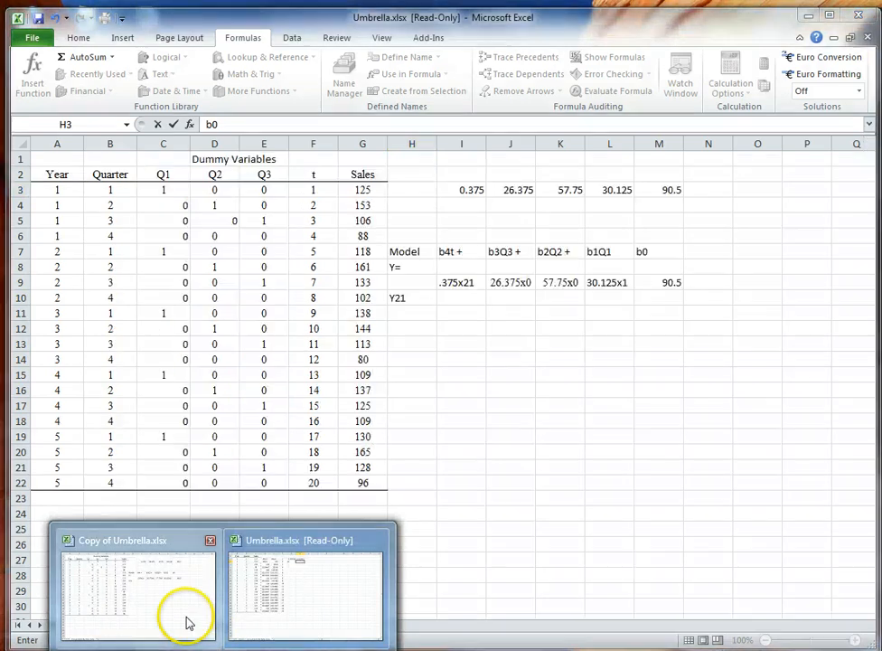
Step: Switch to the Copy of Umbrella.xlsx workbook containing the quarterly dummy variables
{"action": "left_click", "coordinate": [186, 618]}
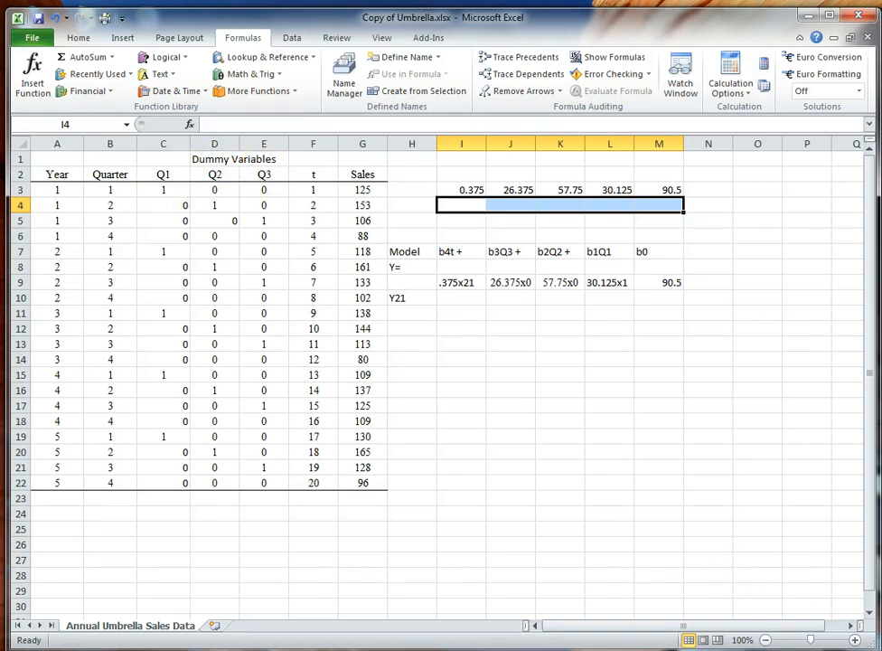
{"action": "key", "text": "alt+Tab"}
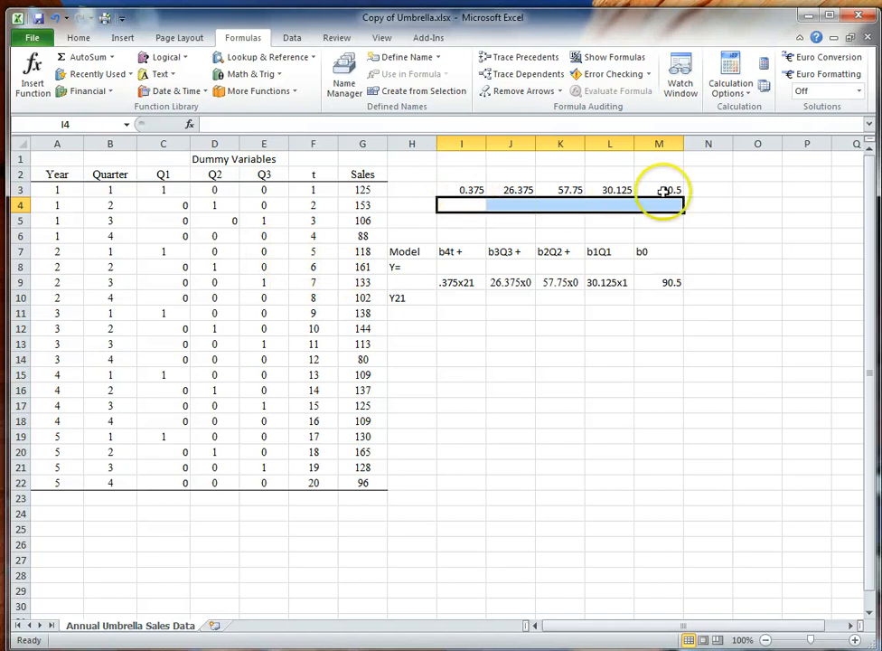
{"action": "left_click", "coordinate": [469, 219]}
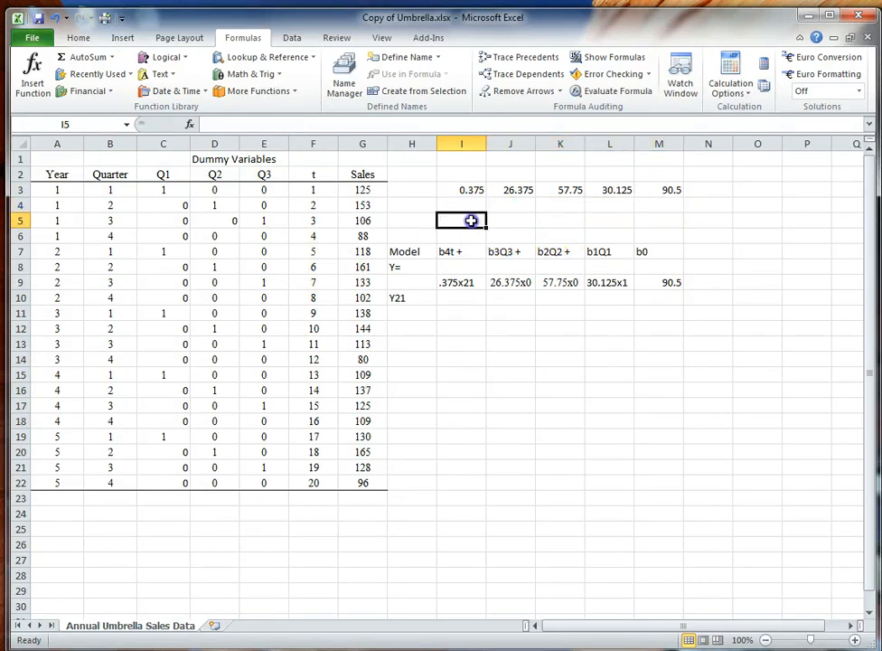
Step: Insert the statistical function LINEST for the cell range I4:M4
{"action": "left_click_drag", "start_coordinate": [456, 207], "coordinate": [635, 205]}
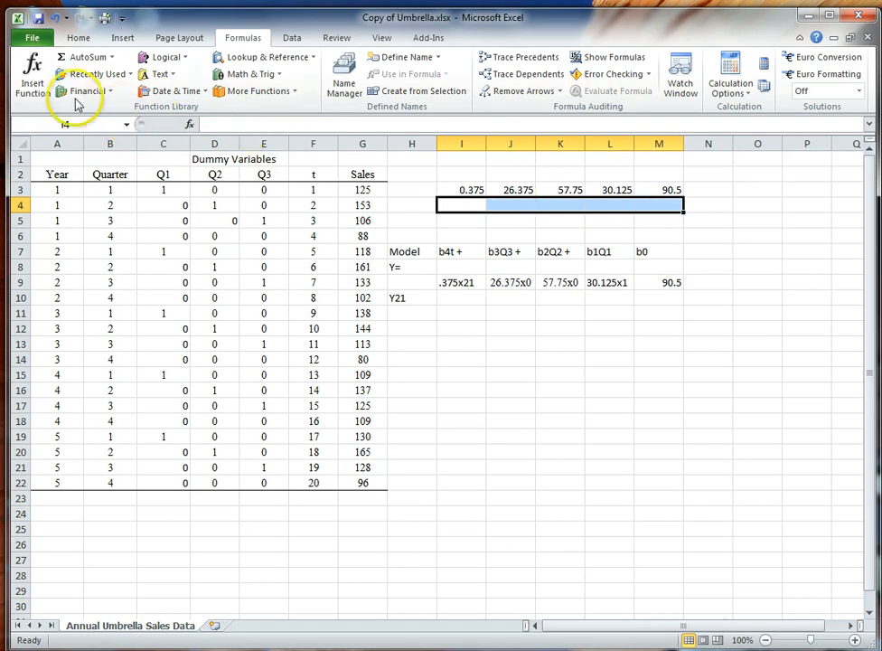
{"action": "left_click", "coordinate": [32, 74]}
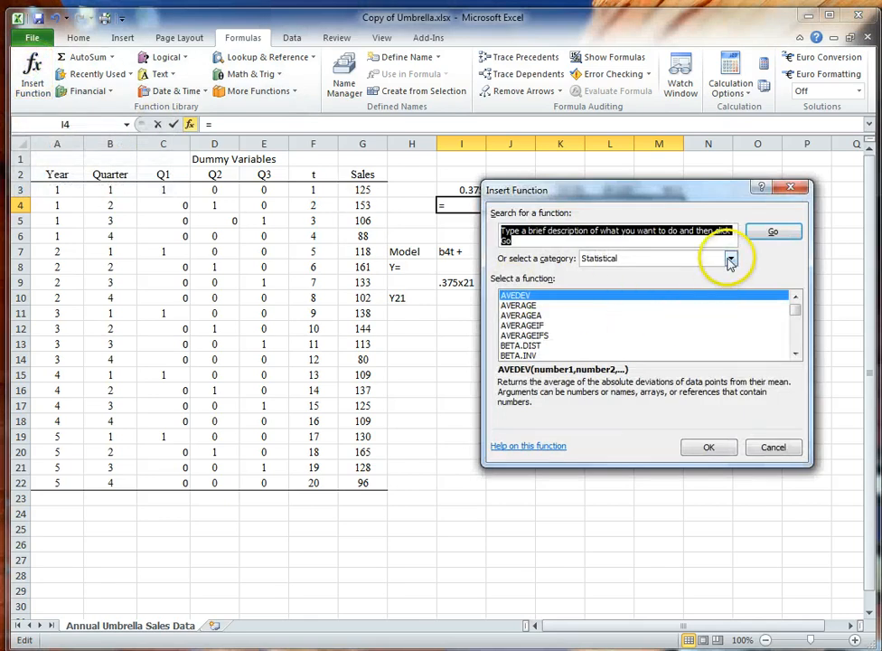
{"action": "left_click", "coordinate": [794, 344]}
{"action": "left_click", "coordinate": [794, 343]}
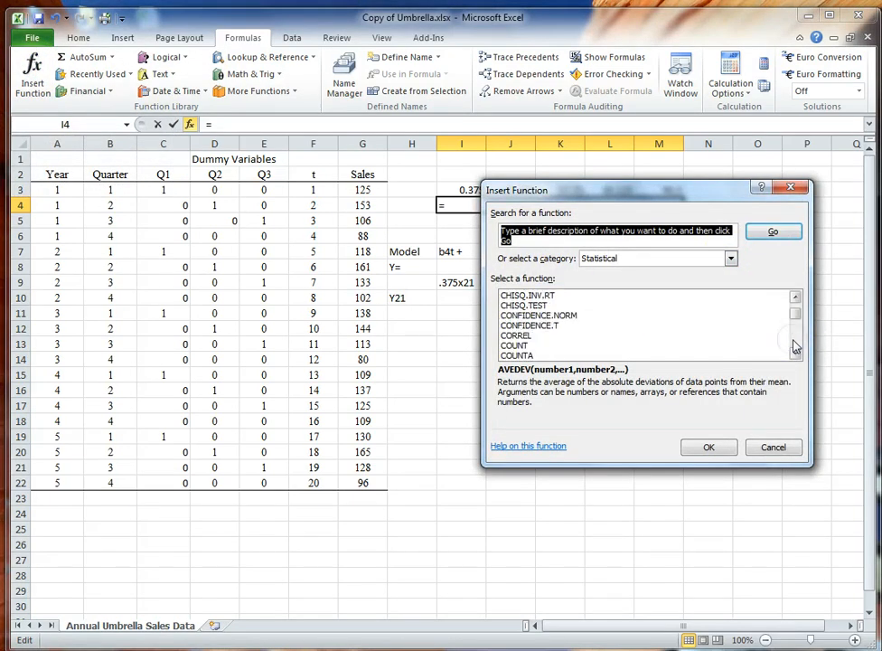
{"action": "left_click", "coordinate": [794, 343]}
{"action": "left_click", "coordinate": [795, 343]}
{"action": "left_click", "coordinate": [795, 344]}
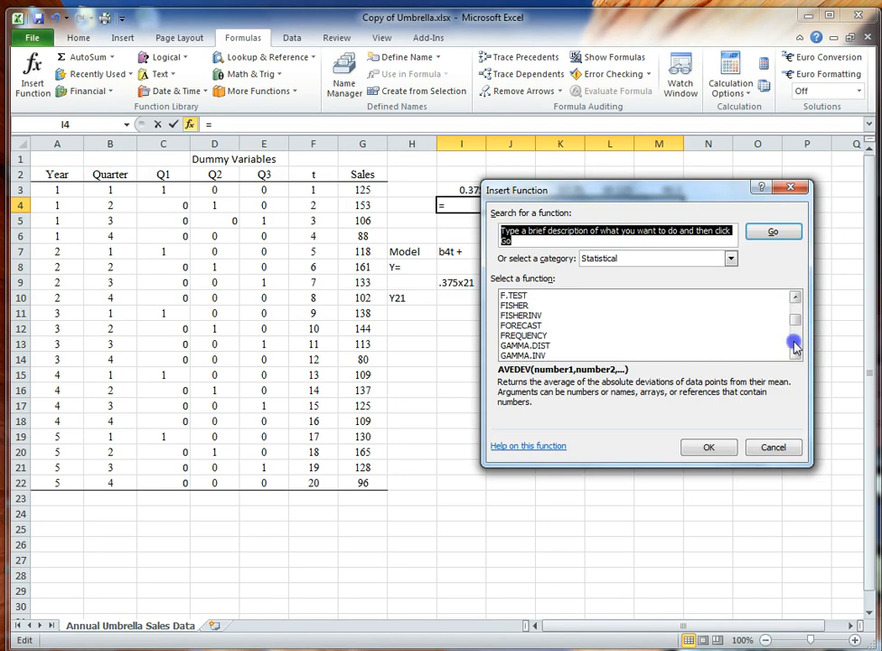
{"action": "left_click", "coordinate": [794, 343]}
{"action": "left_click", "coordinate": [794, 344]}
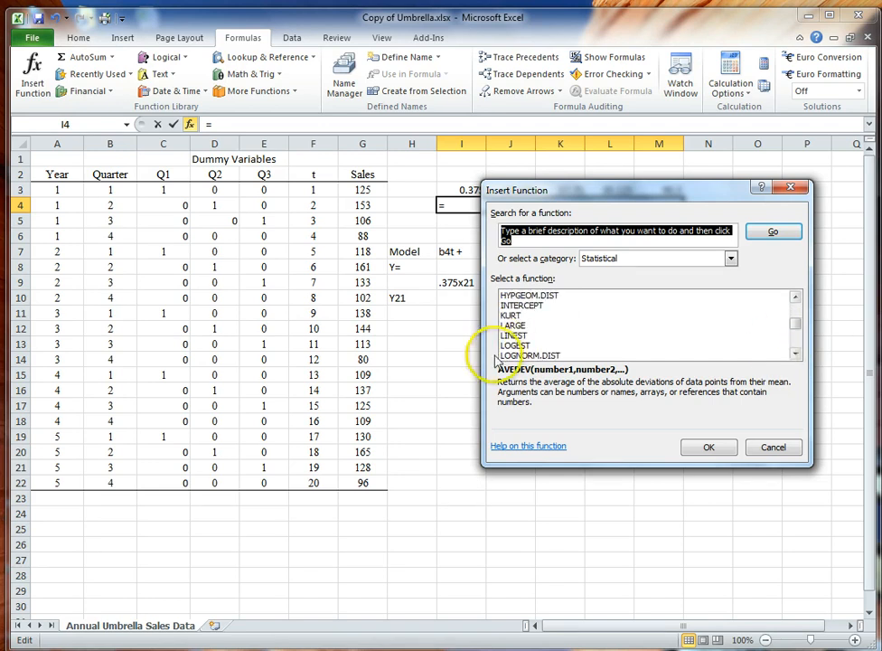
{"action": "left_click", "coordinate": [512, 336]}
{"action": "left_click", "coordinate": [704, 447]}
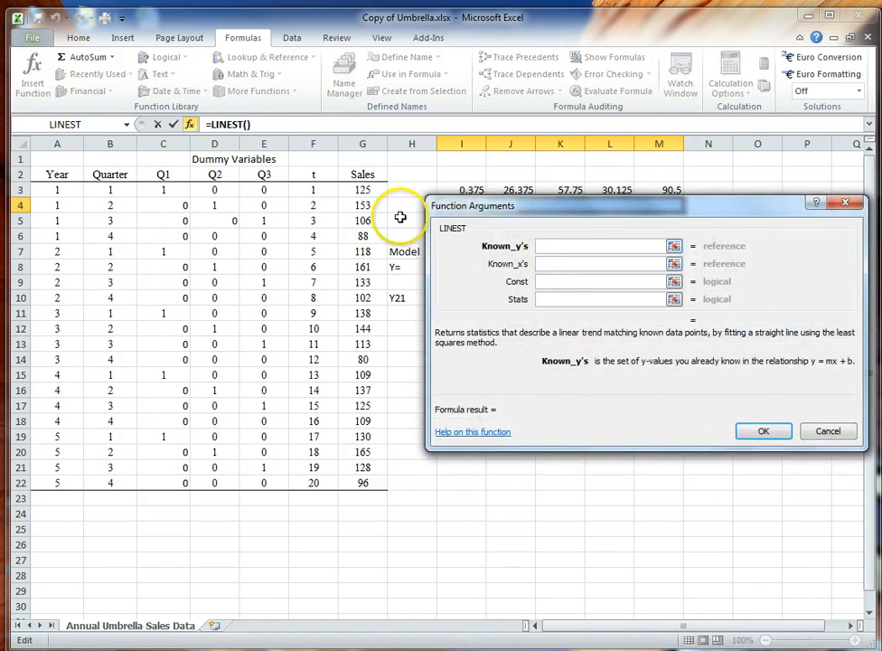
Step: Set LINEST's known y's to G3:G22 and known x's to C3:F22, and enter it as an array formula across I4:M4
{"action": "left_click", "coordinate": [545, 244]}
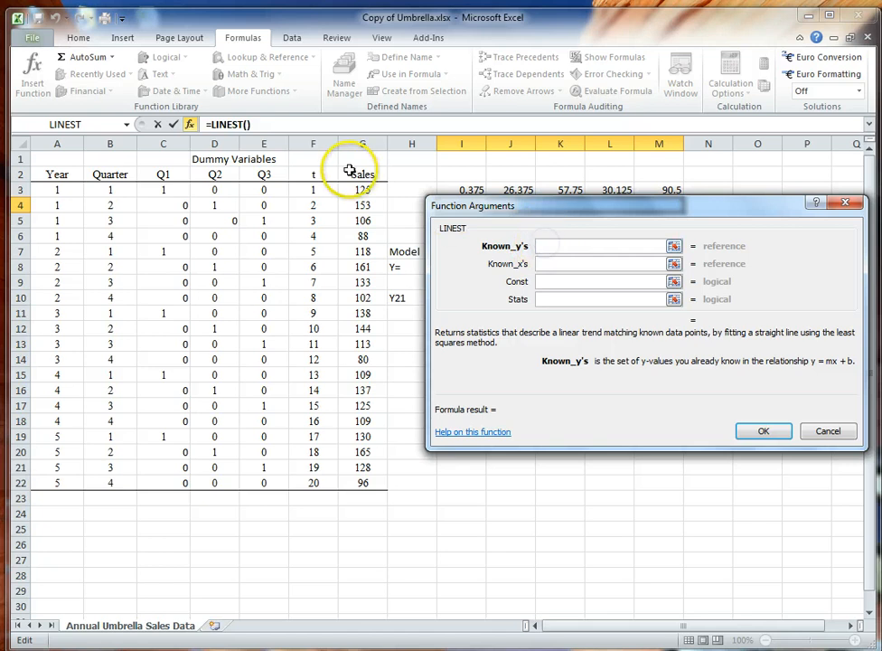
{"action": "left_click_drag", "start_coordinate": [362, 190], "coordinate": [362, 479]}
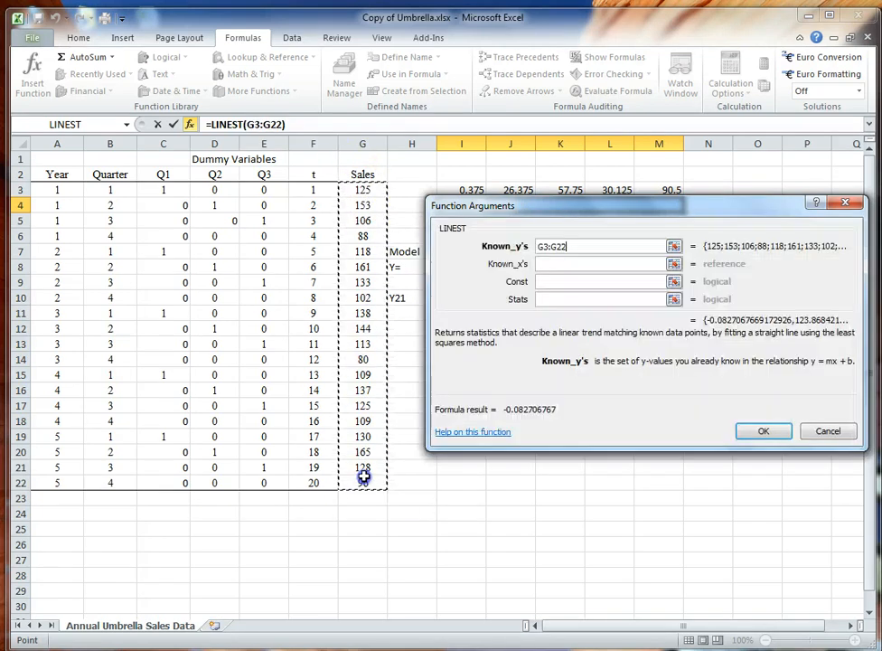
{"action": "left_click", "coordinate": [576, 264]}
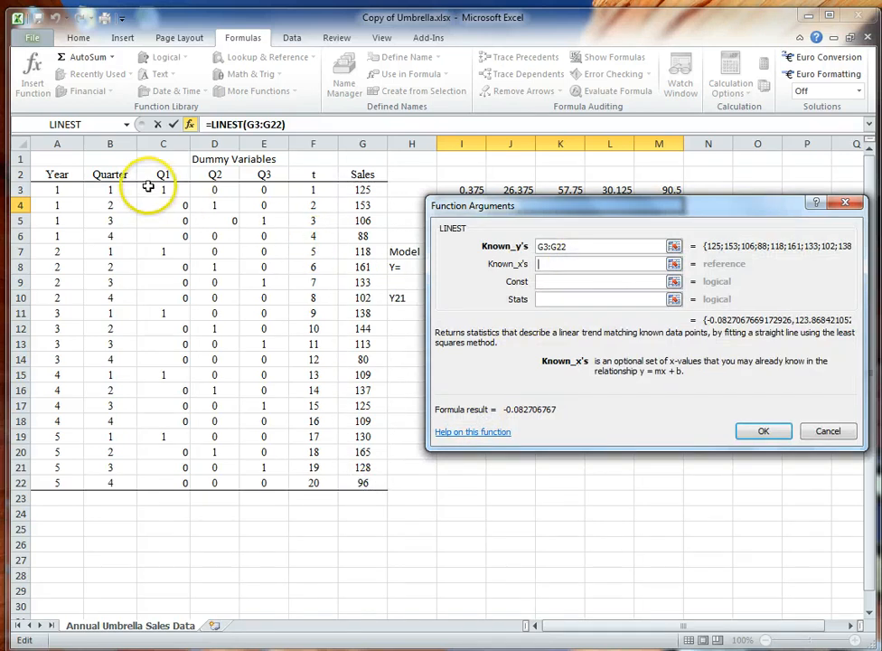
{"action": "left_click", "coordinate": [148, 188]}
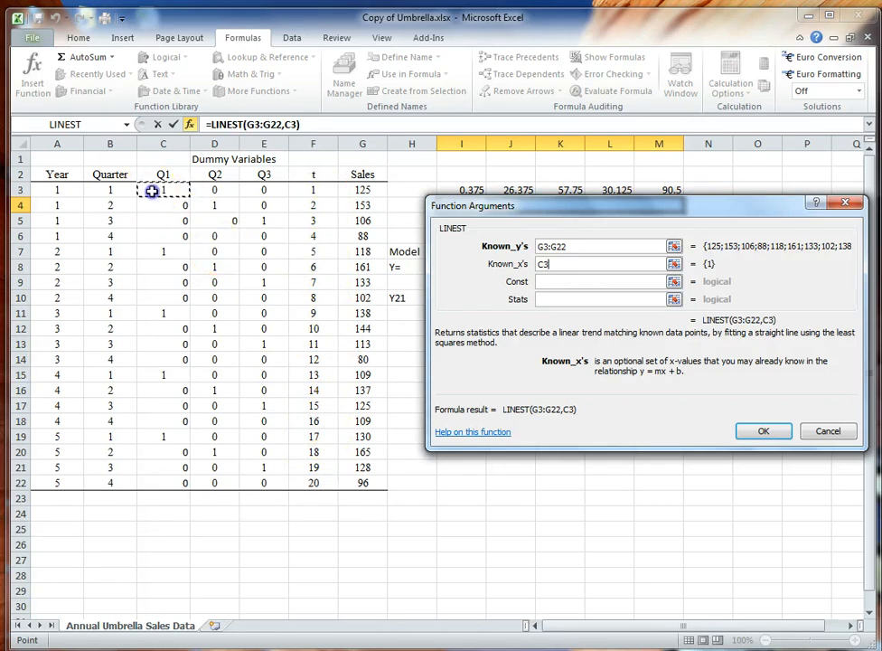
{"action": "left_click_drag", "start_coordinate": [152, 191], "coordinate": [305, 481]}
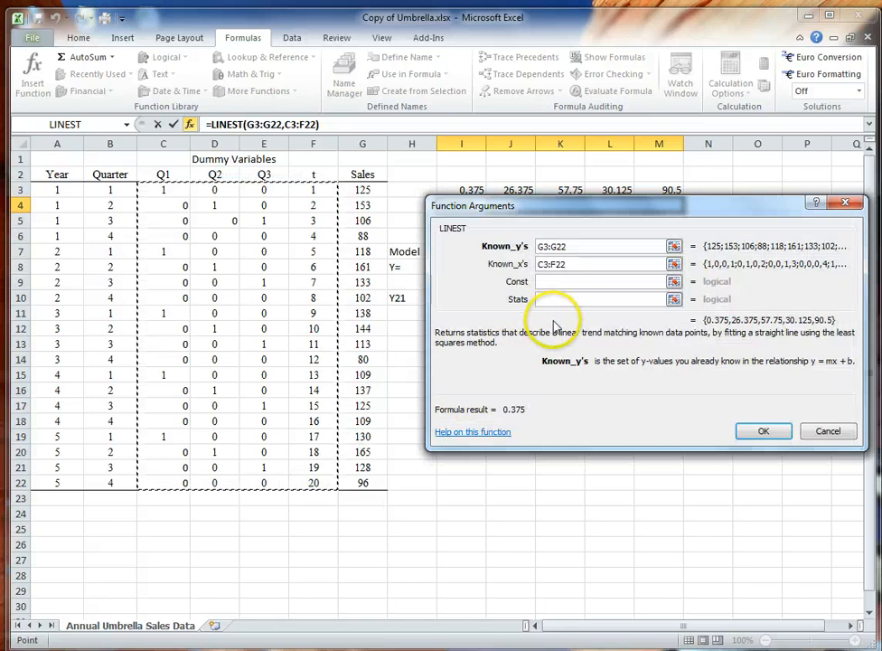
{"action": "left_click", "coordinate": [764, 433]}
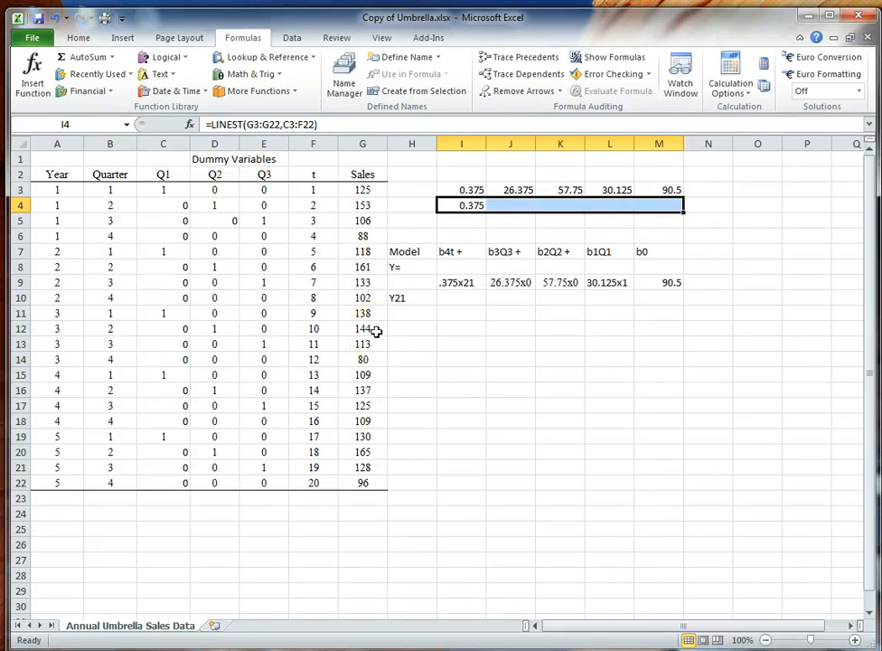
{"action": "key", "text": "F2"}
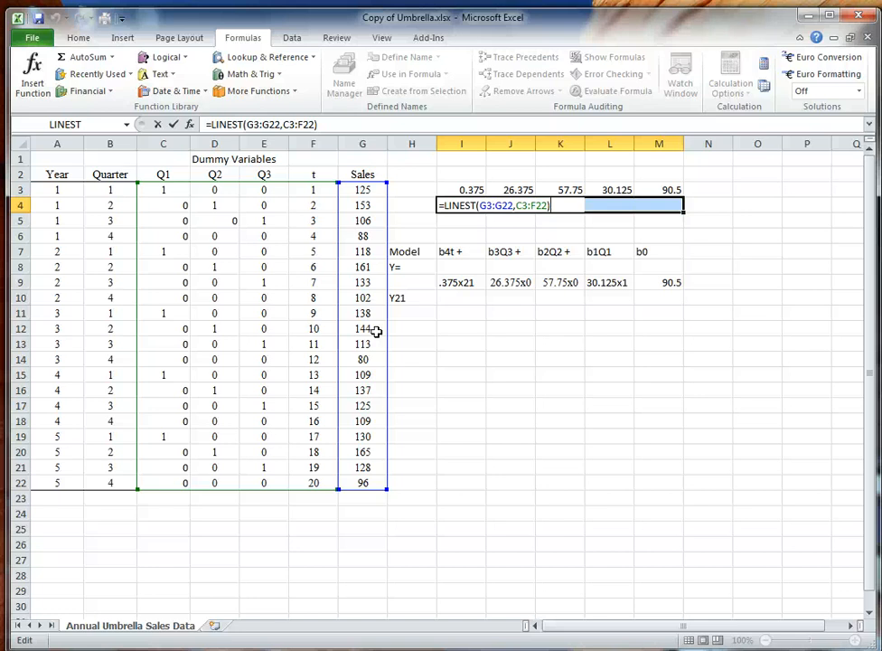
{"action": "key", "text": "ctrl+shift+Return"}
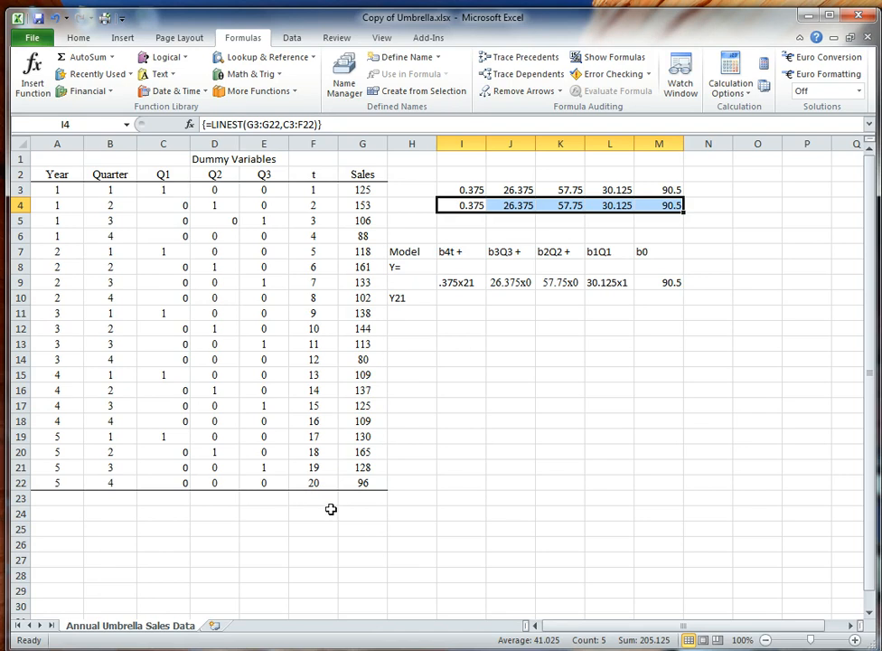
Step: Append a plus sign to the b1Q1 term of the model in L7
{"action": "left_click", "coordinate": [360, 498]}
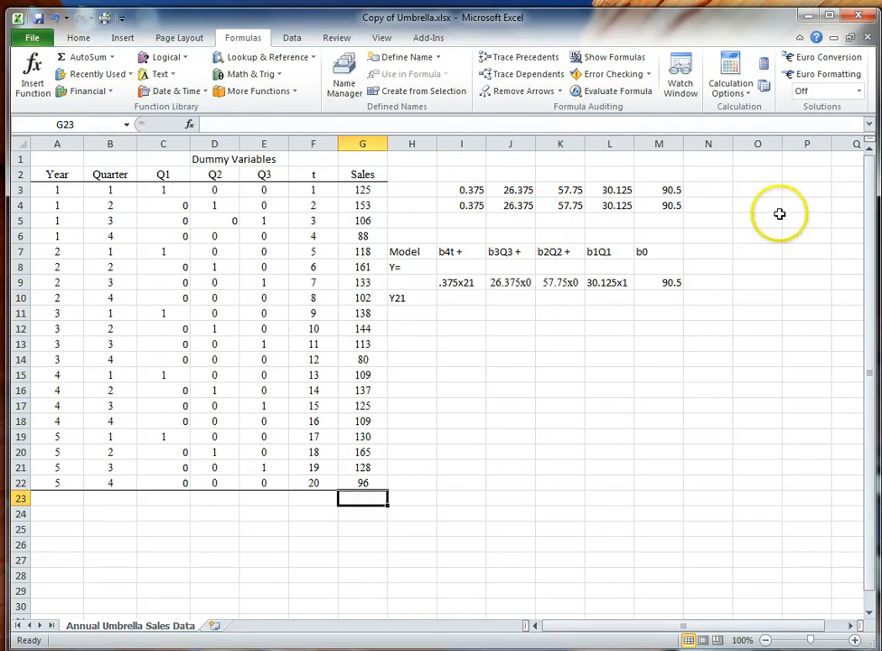
{"action": "left_click", "coordinate": [618, 252]}
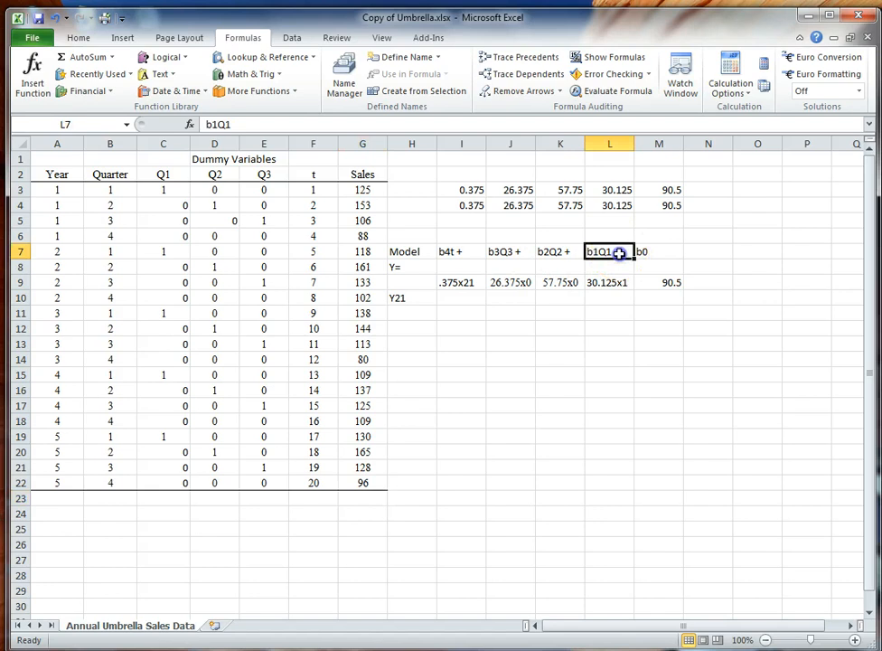
{"action": "double_click", "coordinate": [620, 253]}
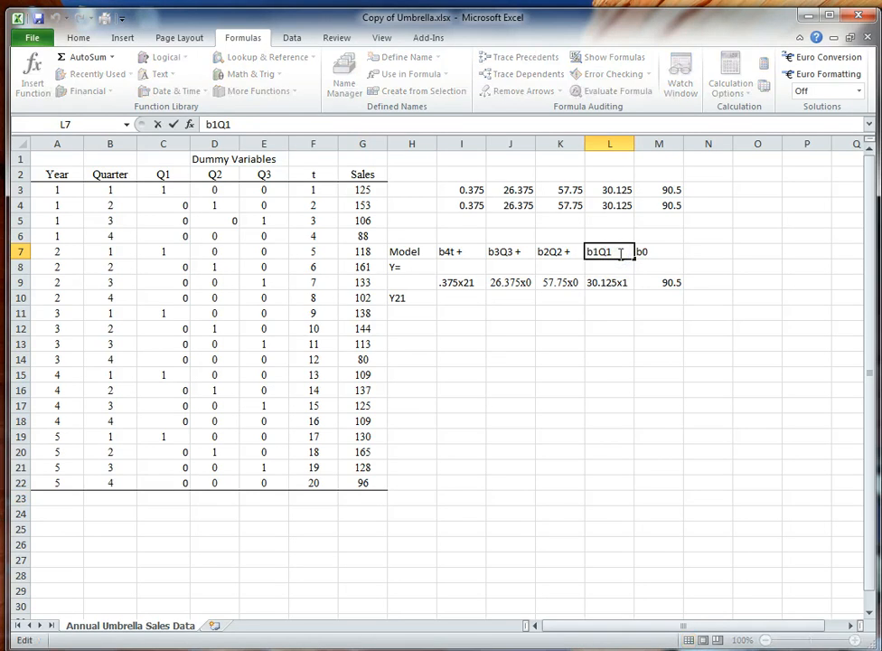
{"action": "type", "text": "+"}
{"action": "left_click", "coordinate": [592, 316]}
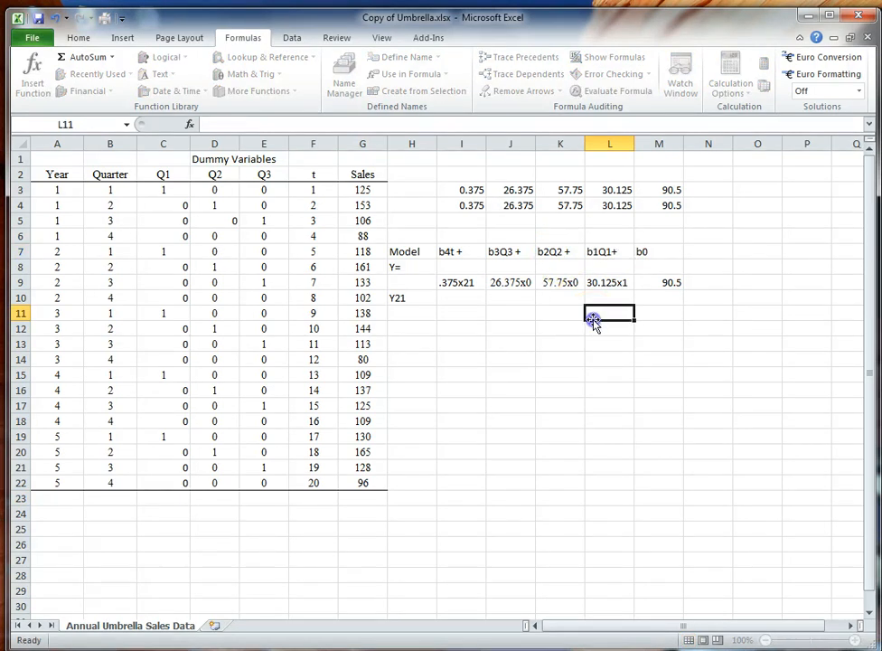